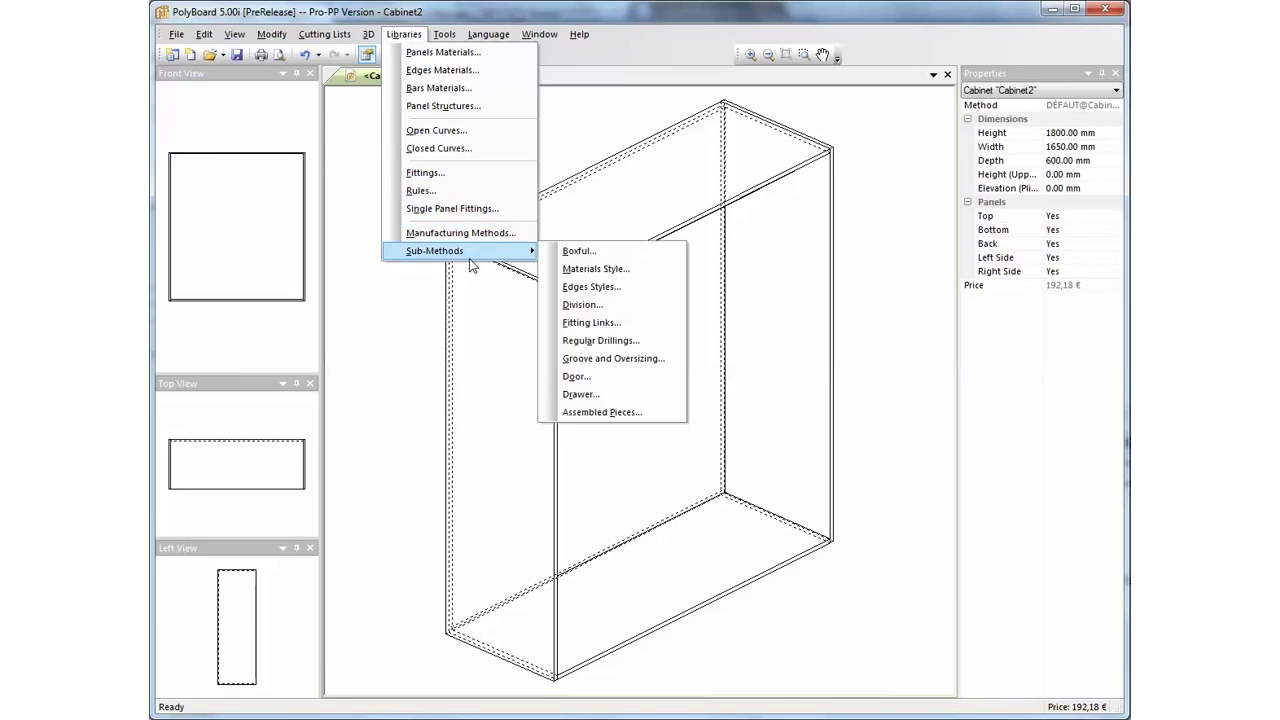
Step: Create a new division sub-method named "Sliding shelf"
left_click(584, 305)
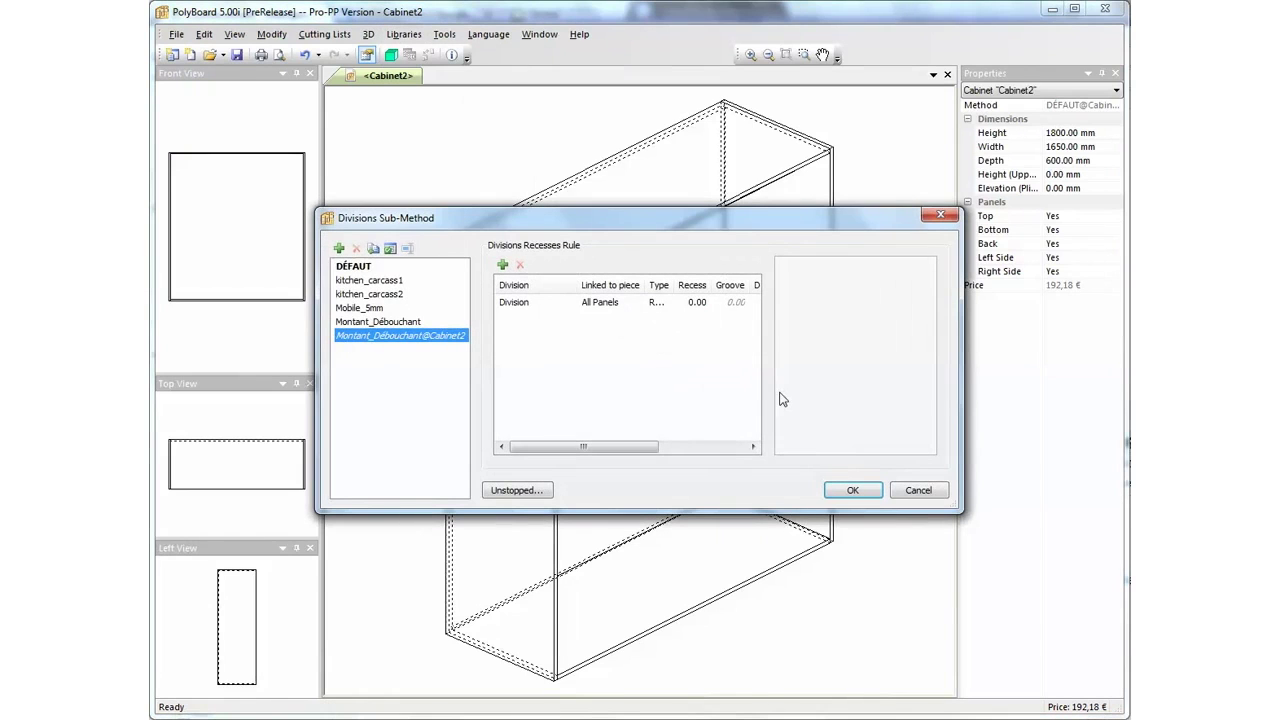
left_click(339, 248)
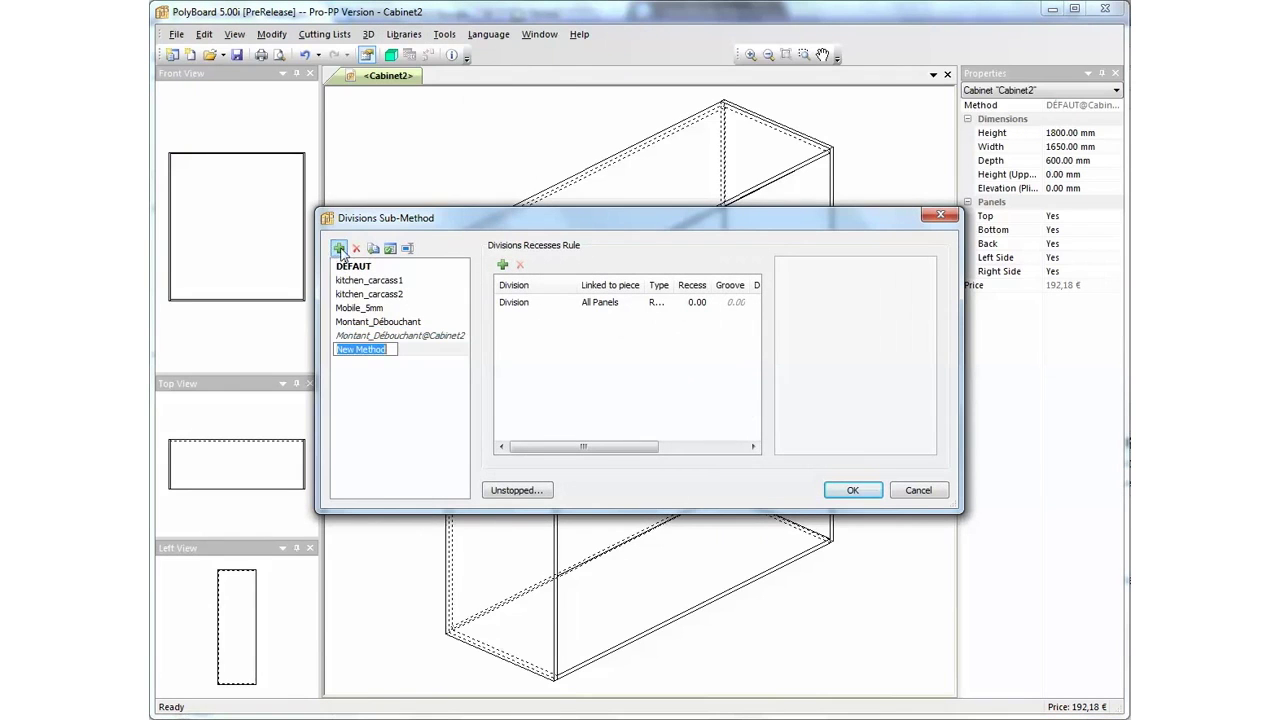
type("Sliding shelf")
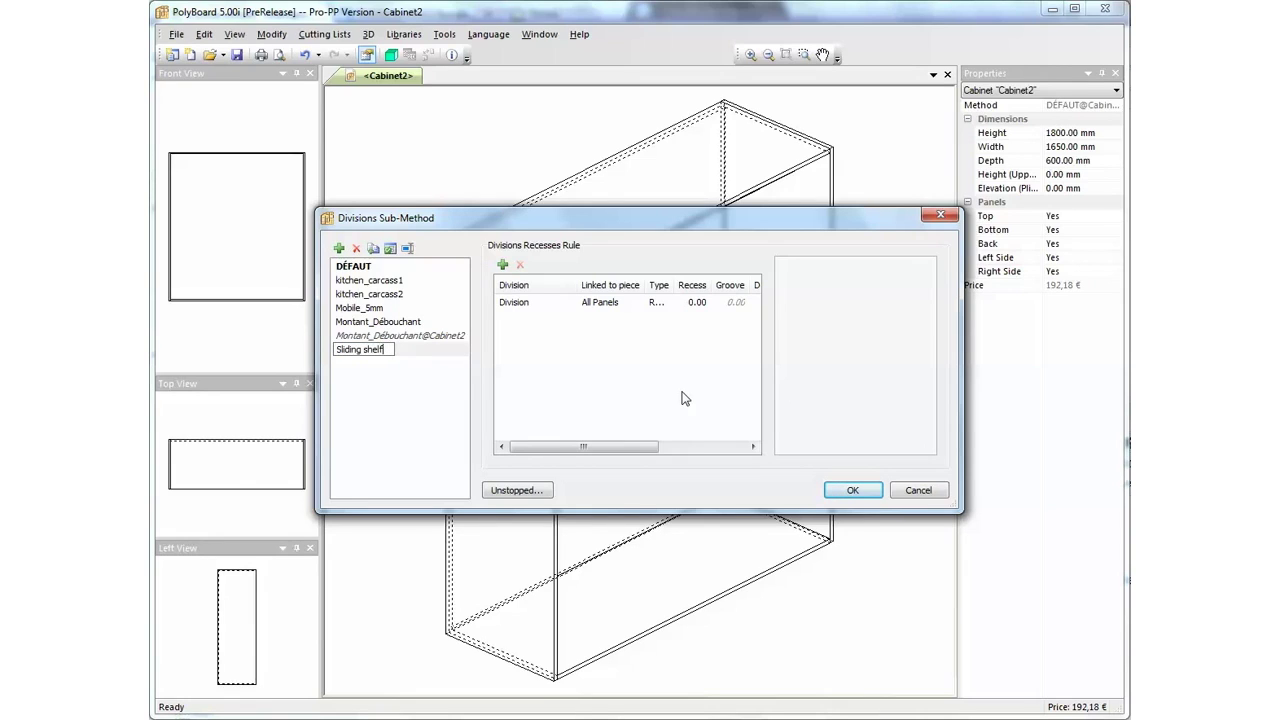
key("Return")
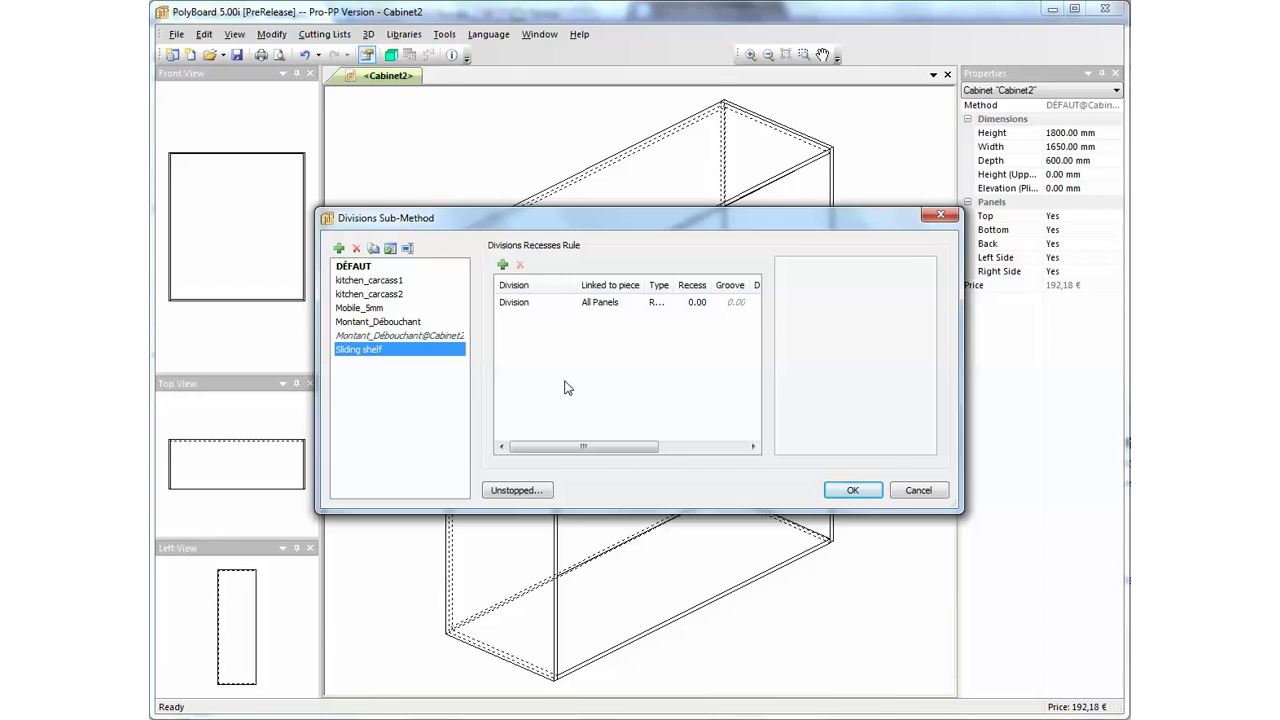
Step: Start a new recess rule in the Sliding shelf sub-method, linking Shelve 3 to the cabinet Side and Upright pieces
left_click(502, 264)
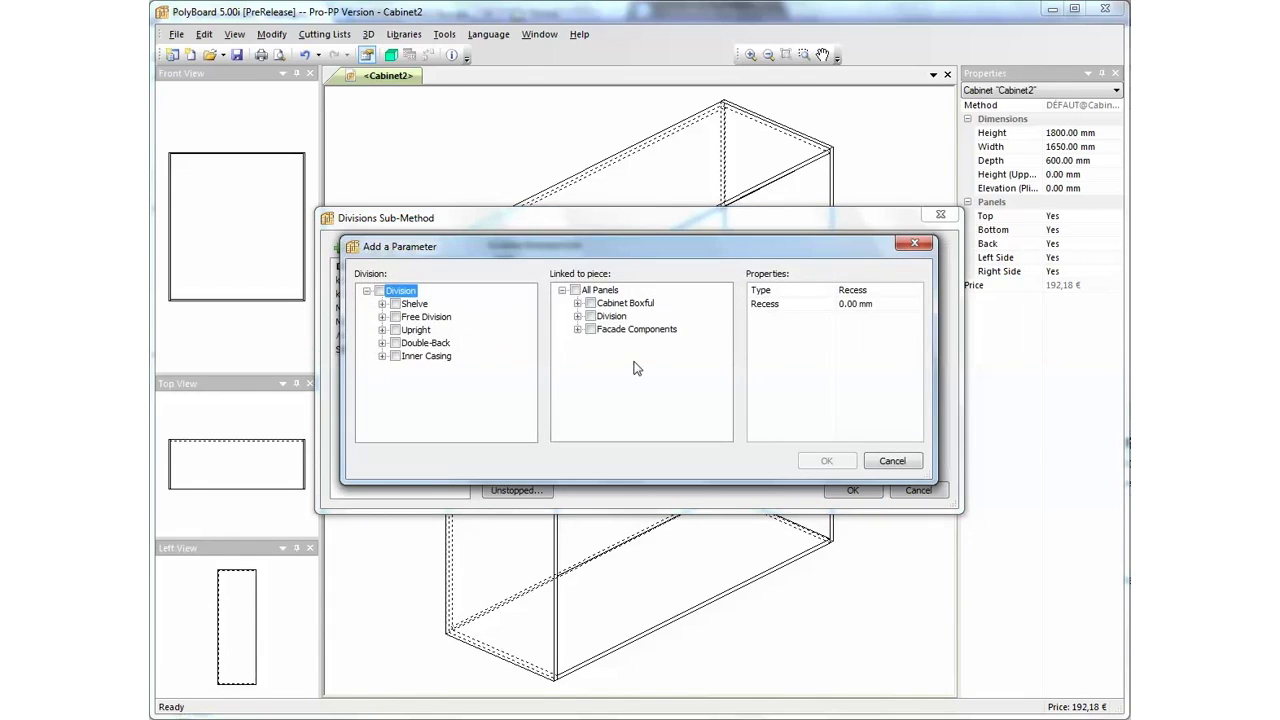
left_click(381, 303)
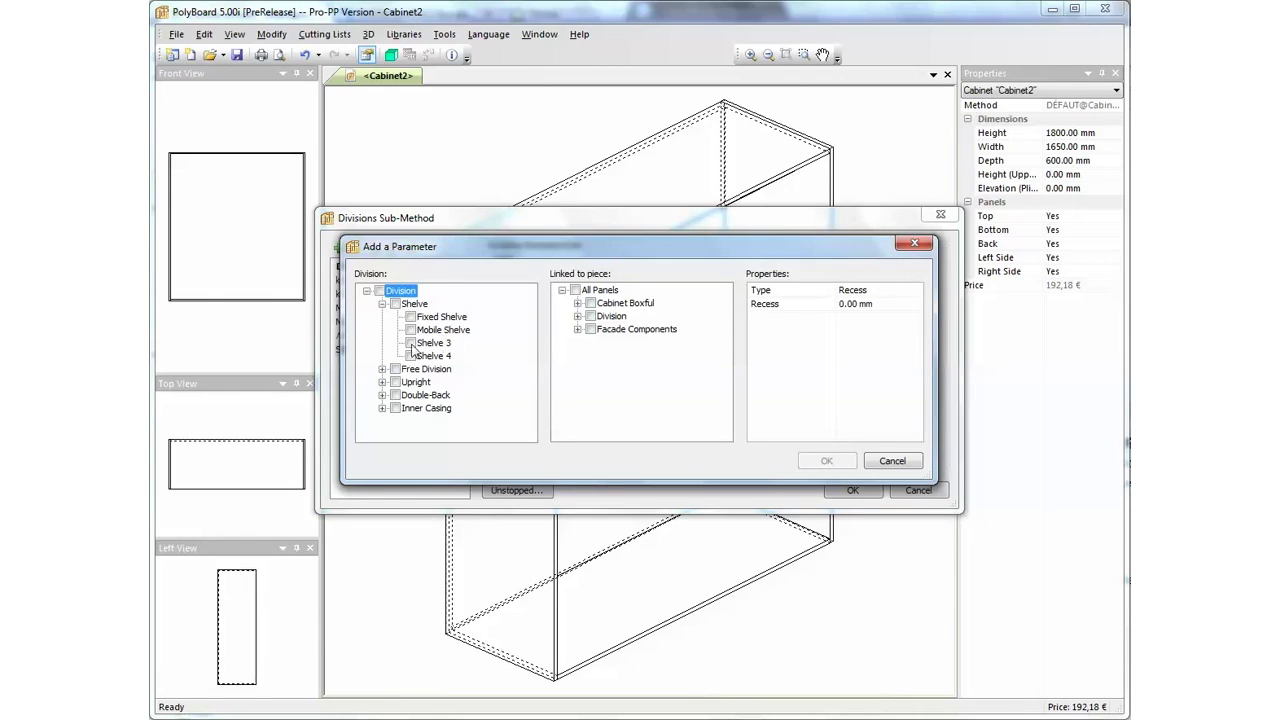
left_click(410, 343)
left_click(577, 304)
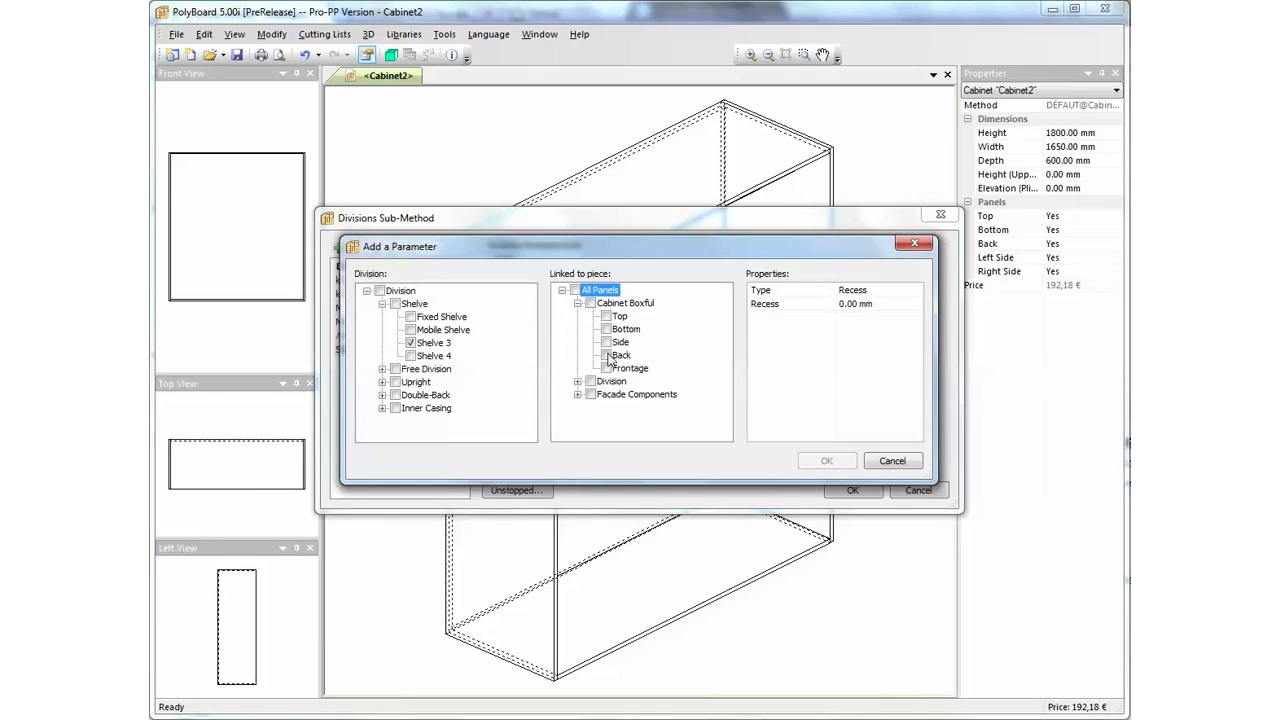
left_click(606, 343)
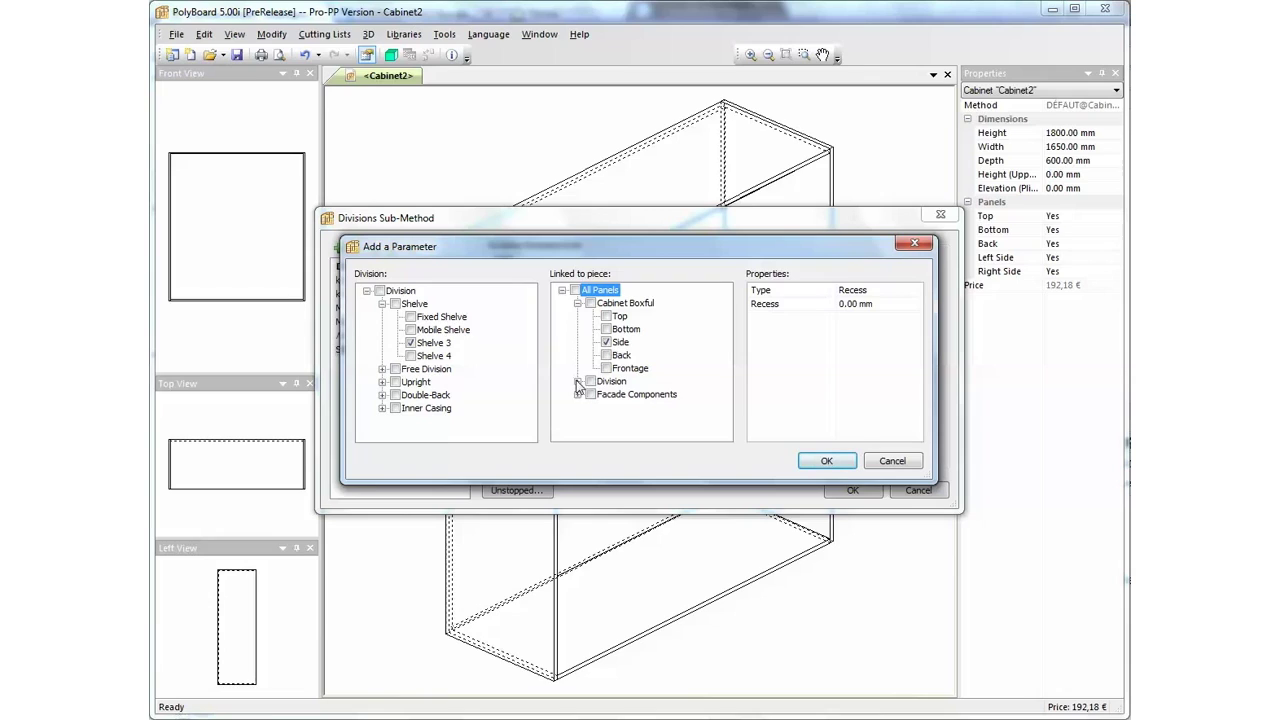
left_click(577, 382)
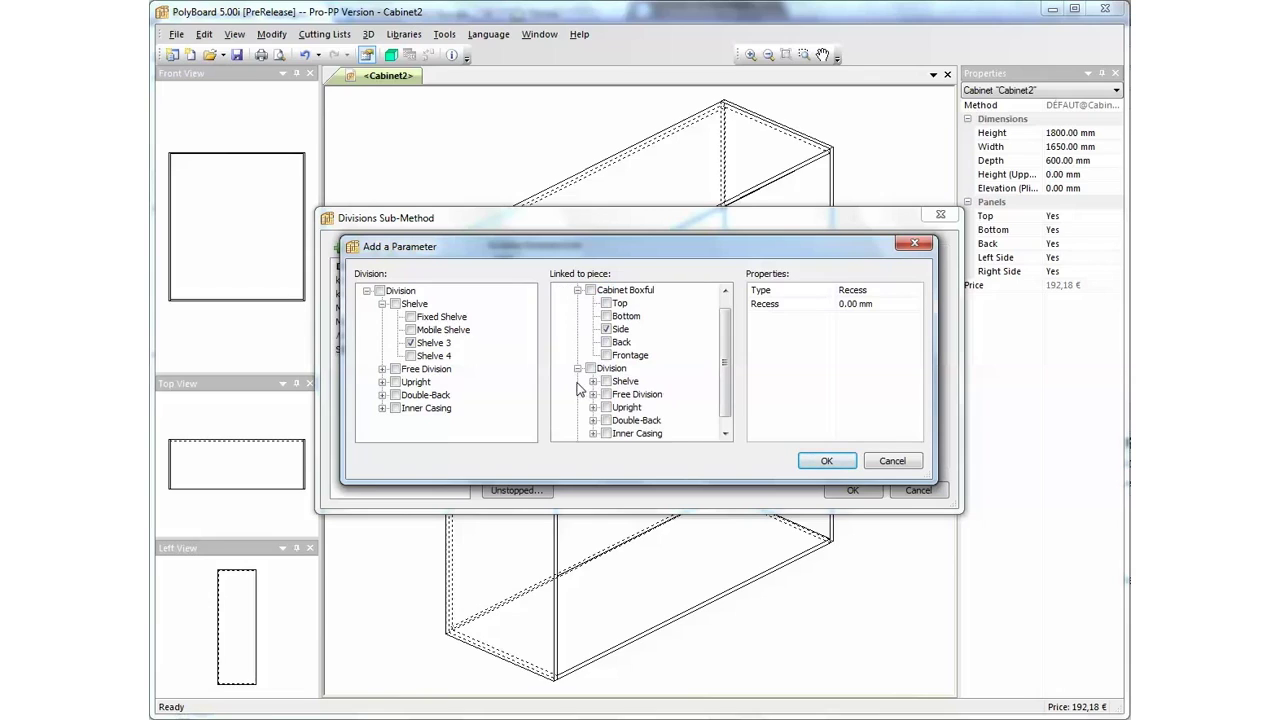
left_click(606, 408)
Step: Set the rule's recess to 16 mm and apply the method to the whole cabinet
left_click(893, 305)
left_click_drag(866, 305, 837, 305)
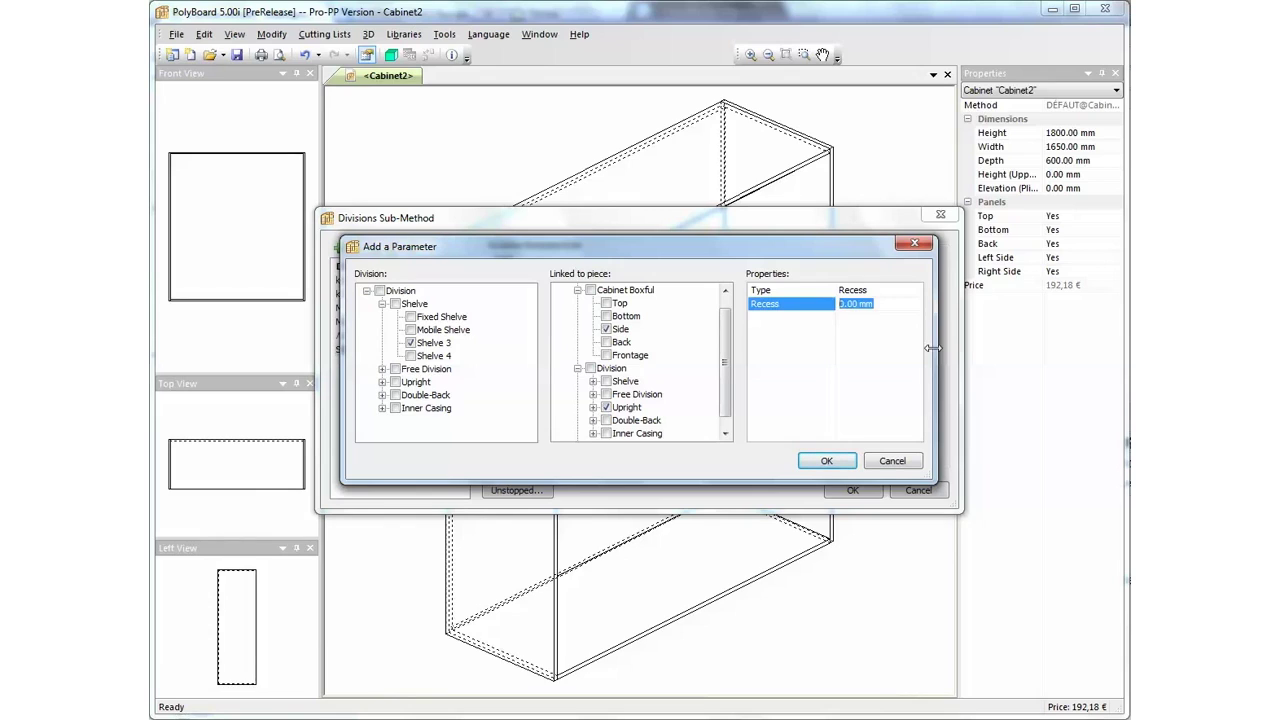
type("16")
key("Return")
left_click(828, 460)
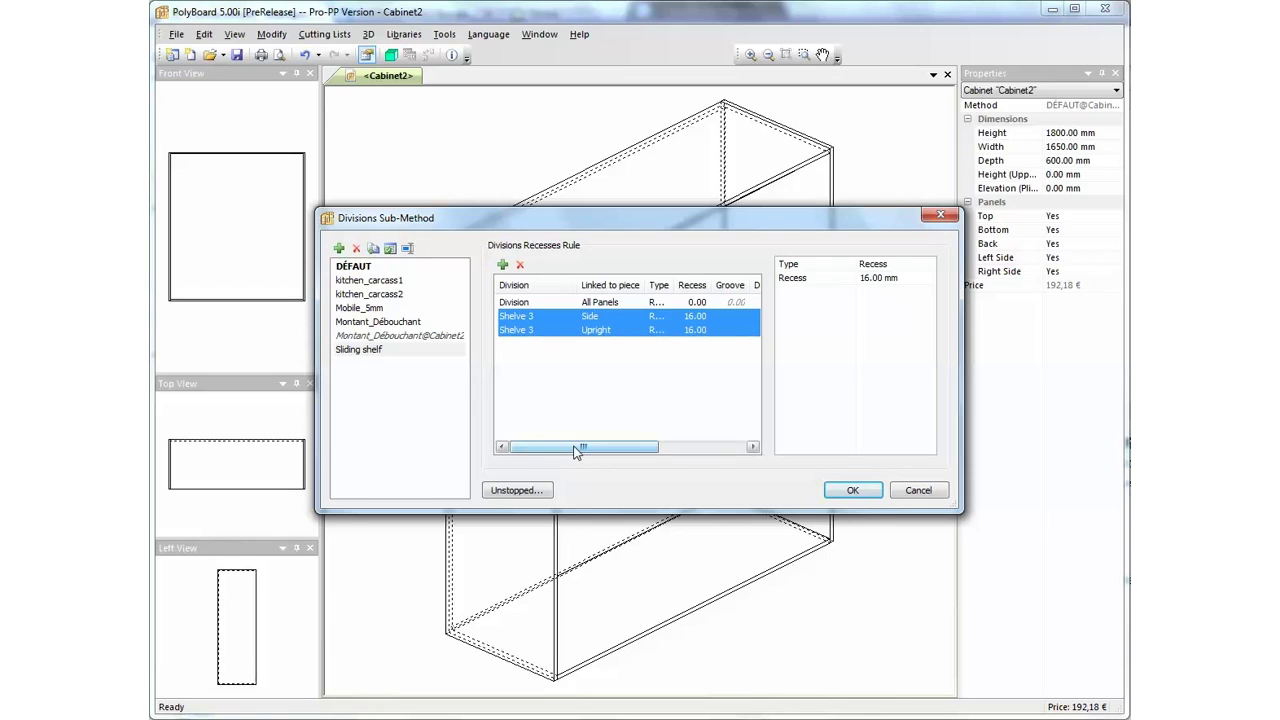
left_click(853, 490)
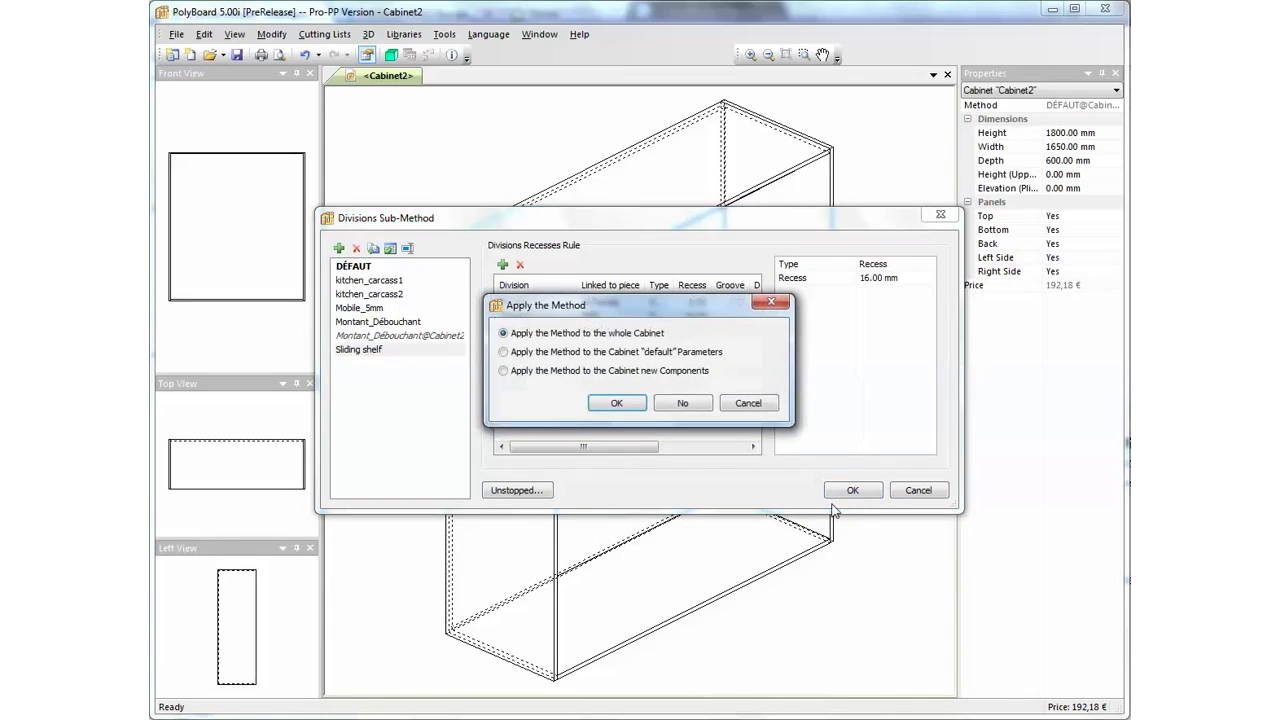
left_click(617, 403)
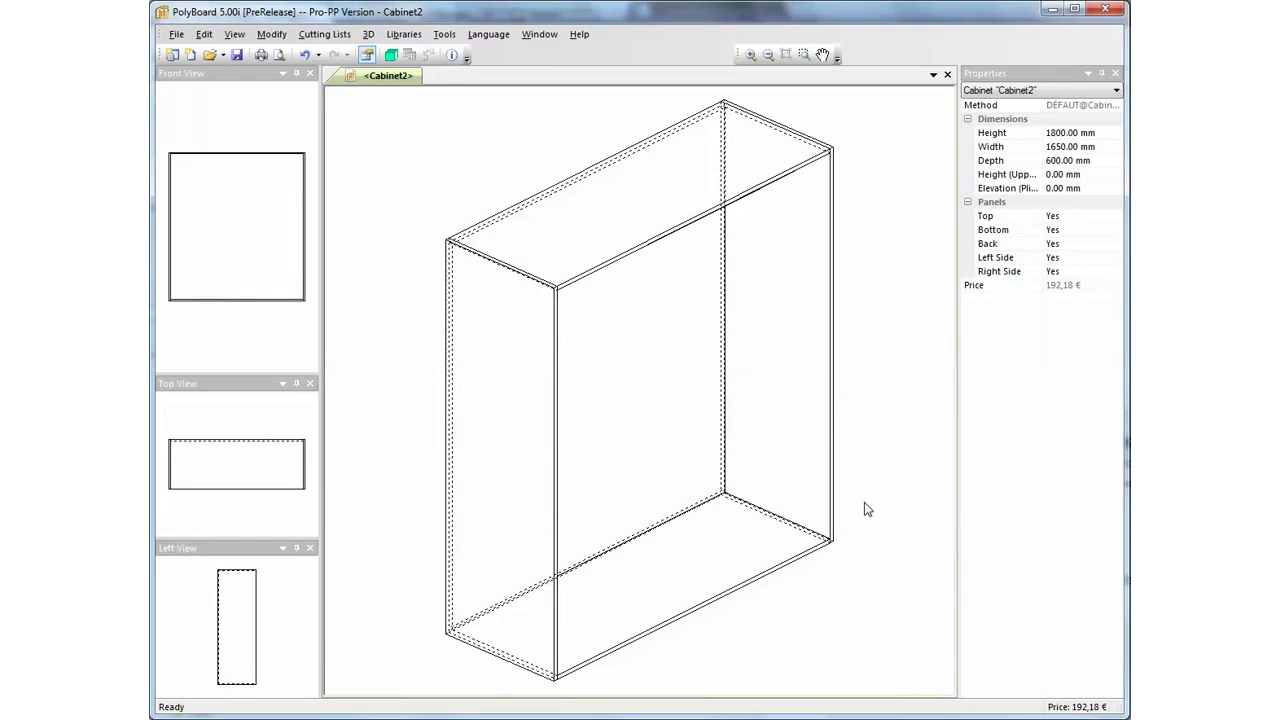
Step: Add one shelf of type Shelve 3 to the cabinet's inner zone, positioned proportionally at 50%
left_click(614, 409)
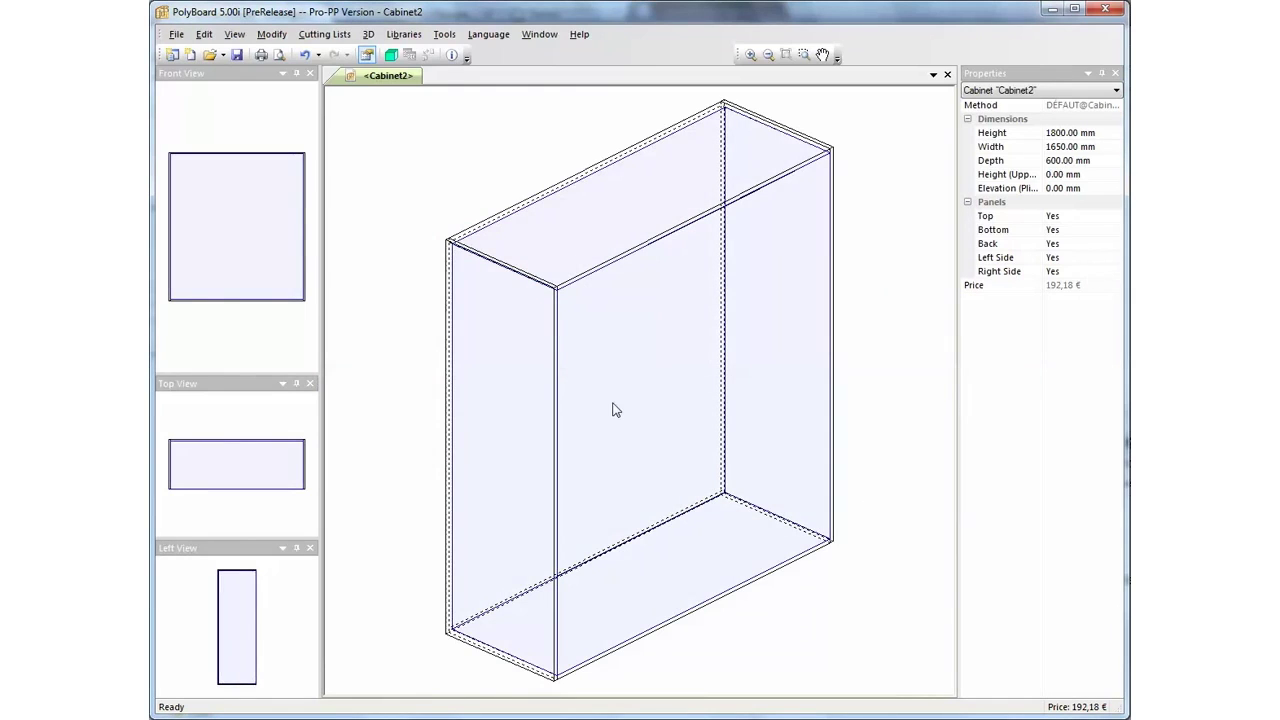
right_click(615, 410)
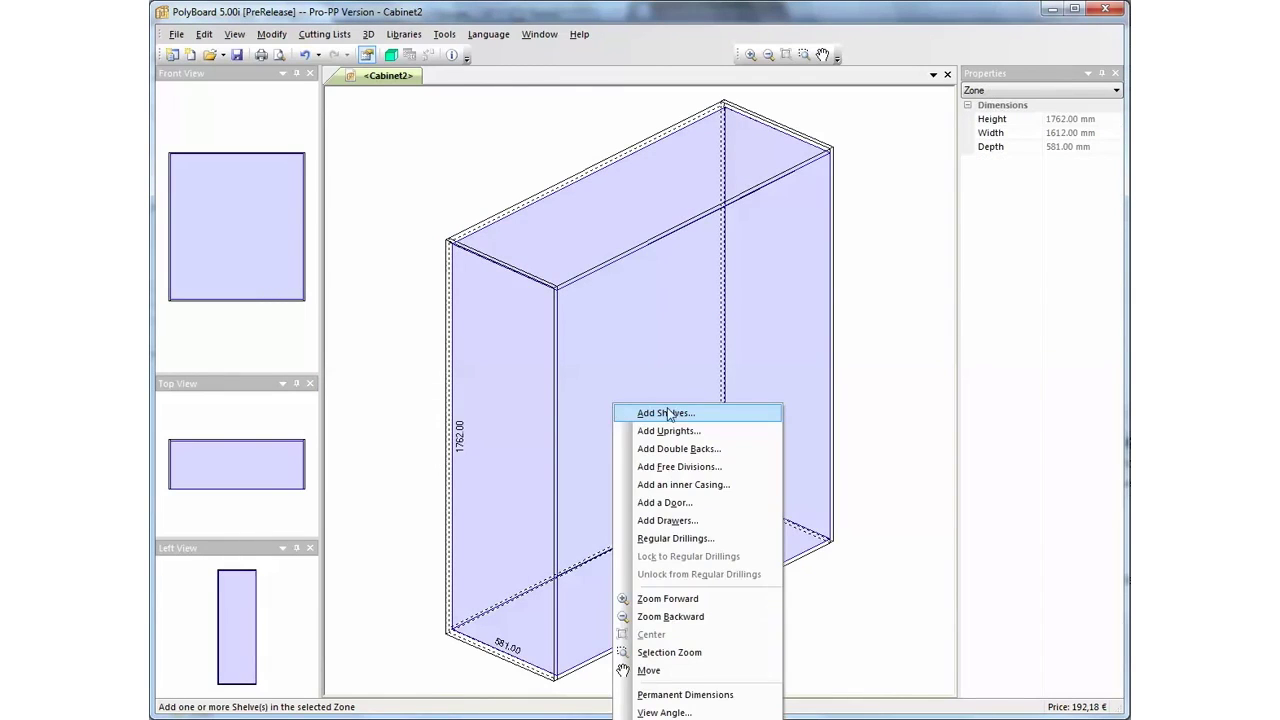
left_click(614, 411)
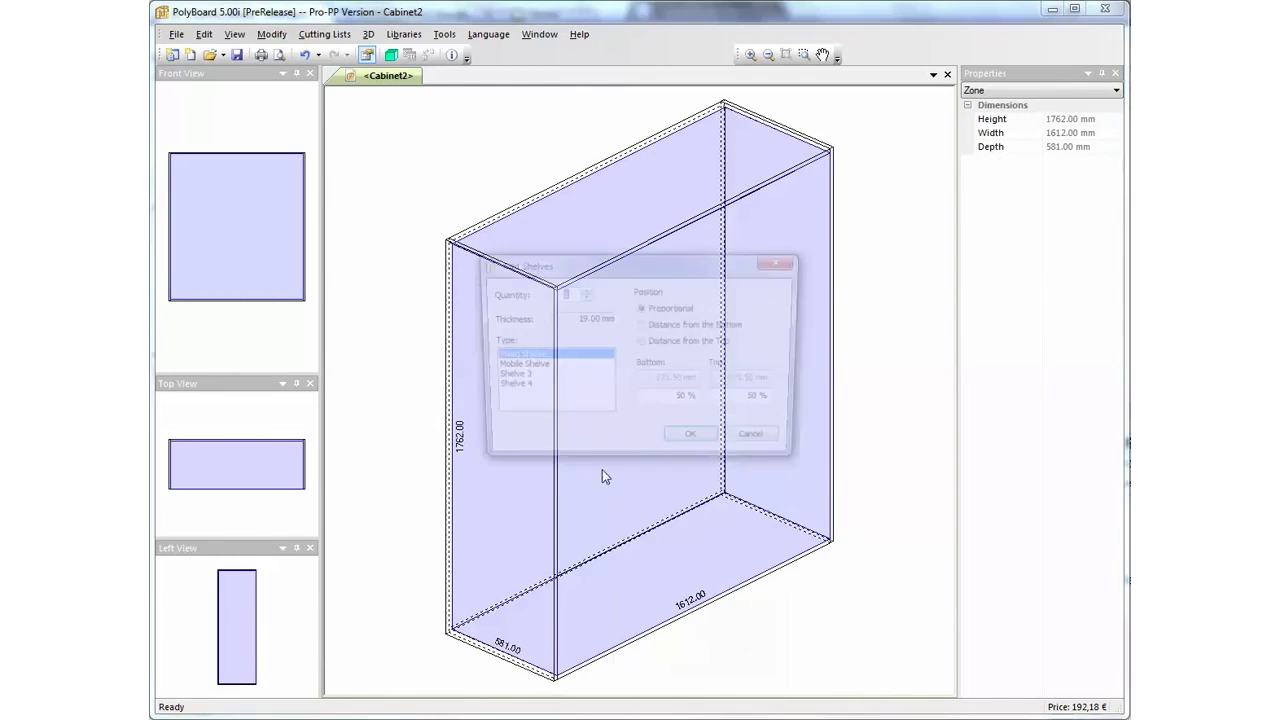
left_click(509, 379)
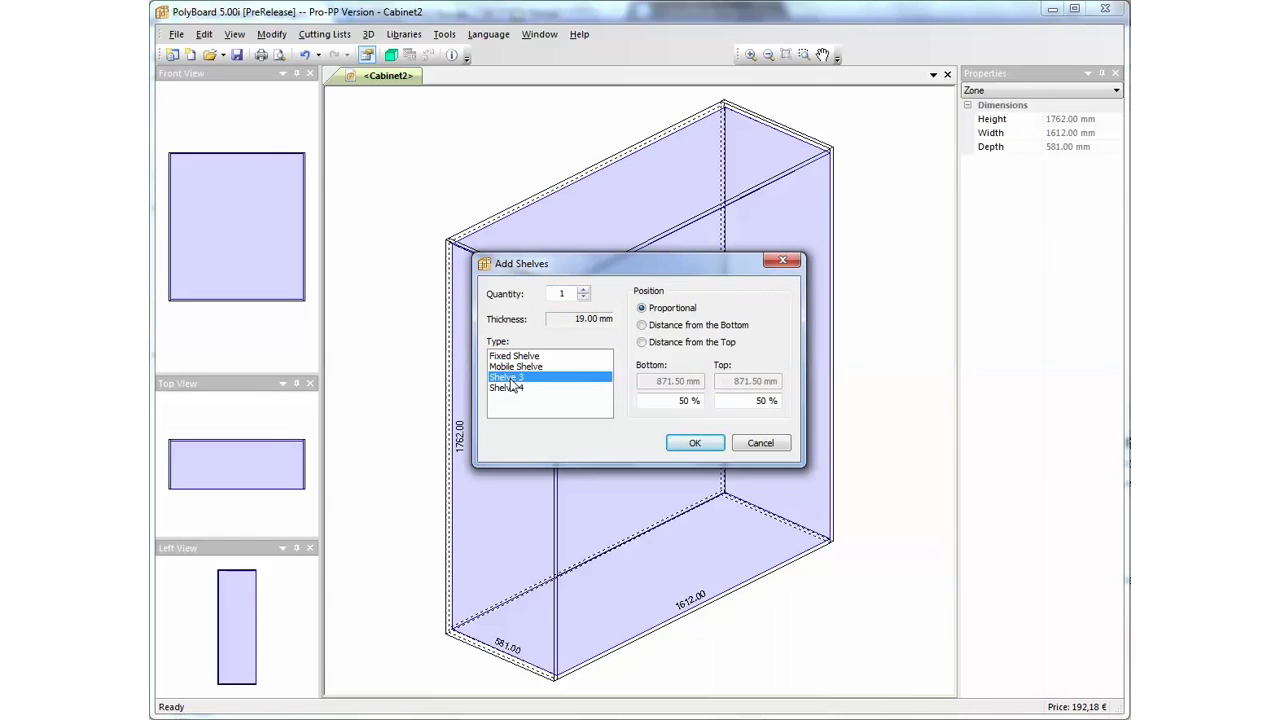
left_click(696, 443)
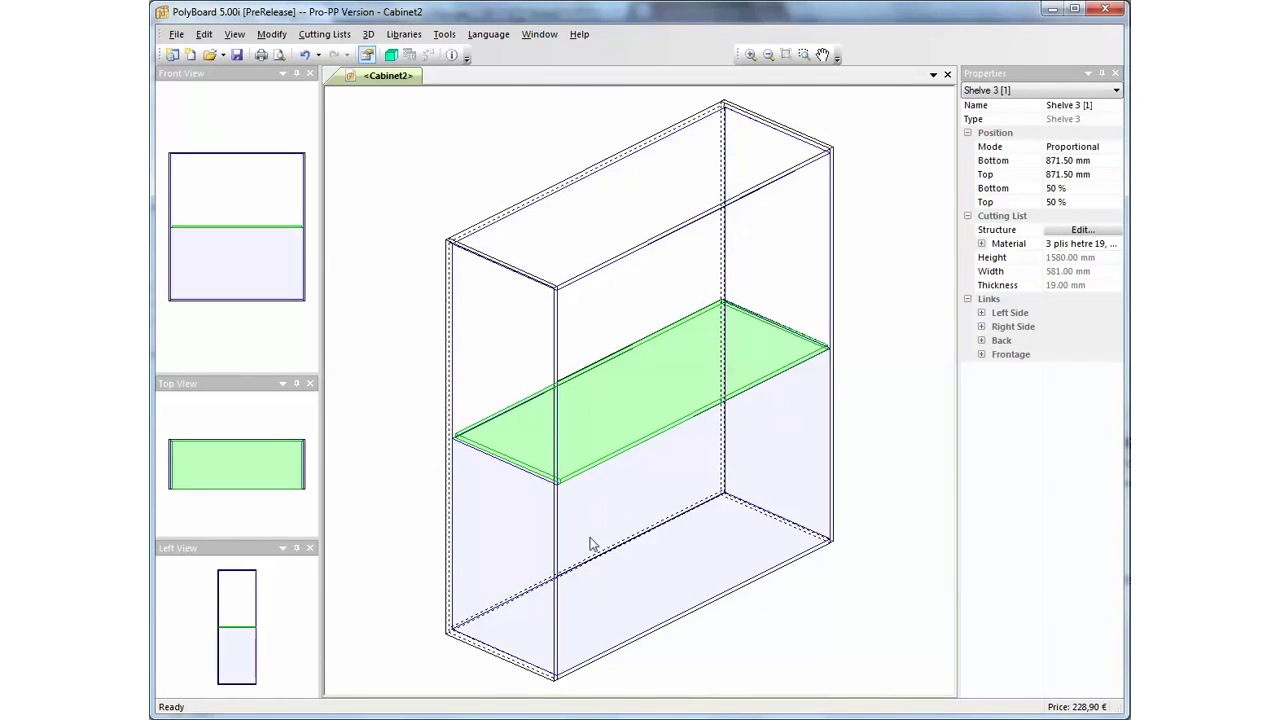
Step: Examine the gap between the new shelf's ends and the cabinet sides in the wireframe and 3D views
scroll(570, 513, "up", 1)
scroll(568, 508, "up", 3)
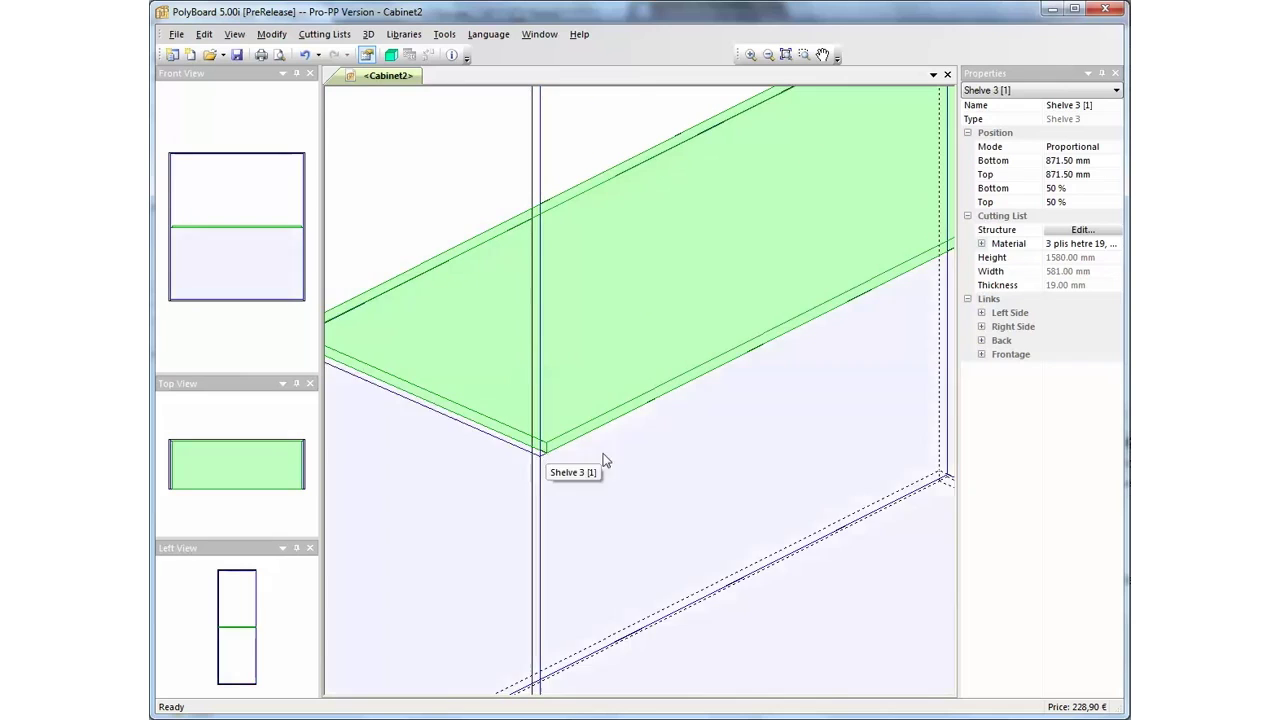
scroll(689, 492, "down", 4)
middle_click_drag(702, 490, 682, 506)
left_click(393, 57)
left_click_drag(595, 403, 749, 487)
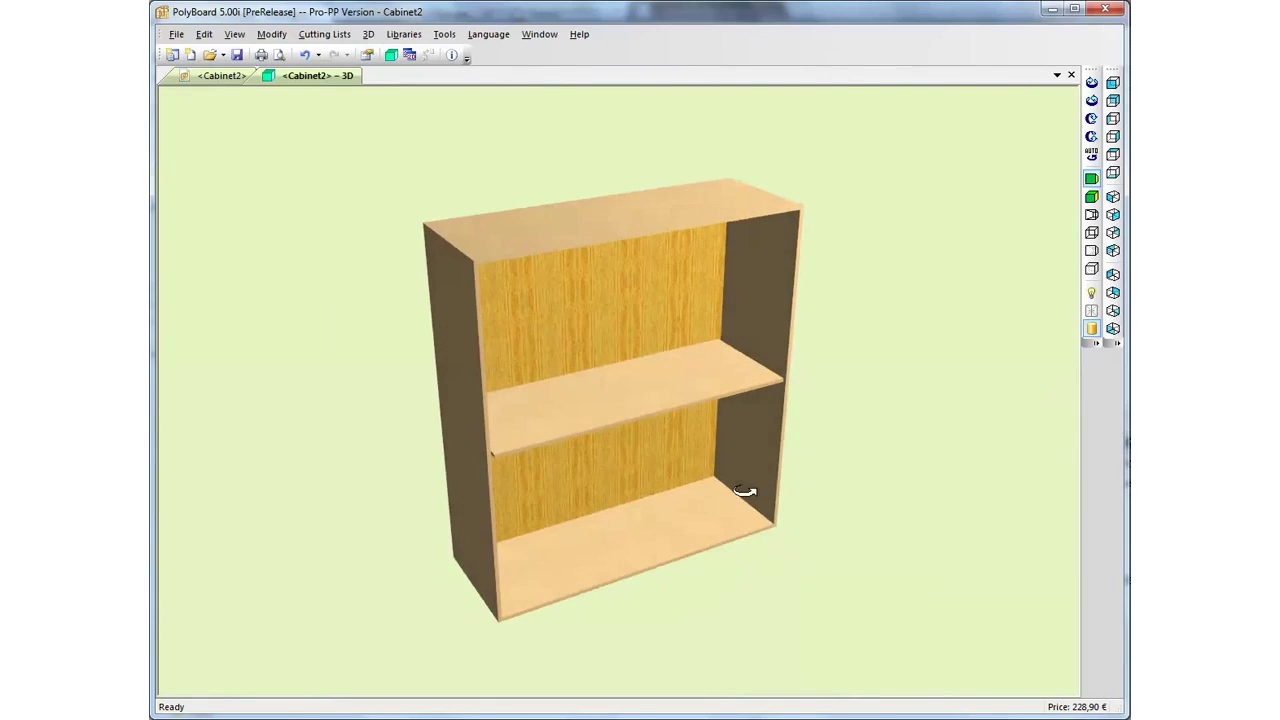
left_click_drag(421, 444, 488, 454)
scroll(488, 454, "up", 5)
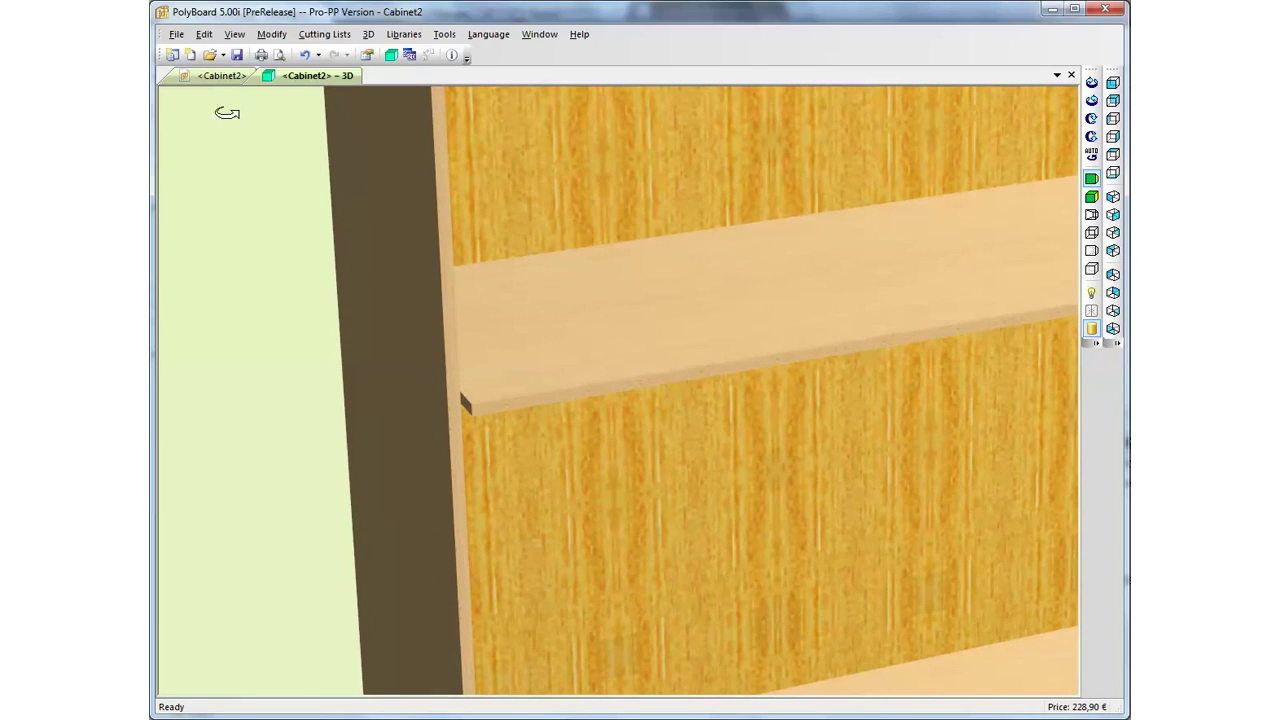
left_click(220, 76)
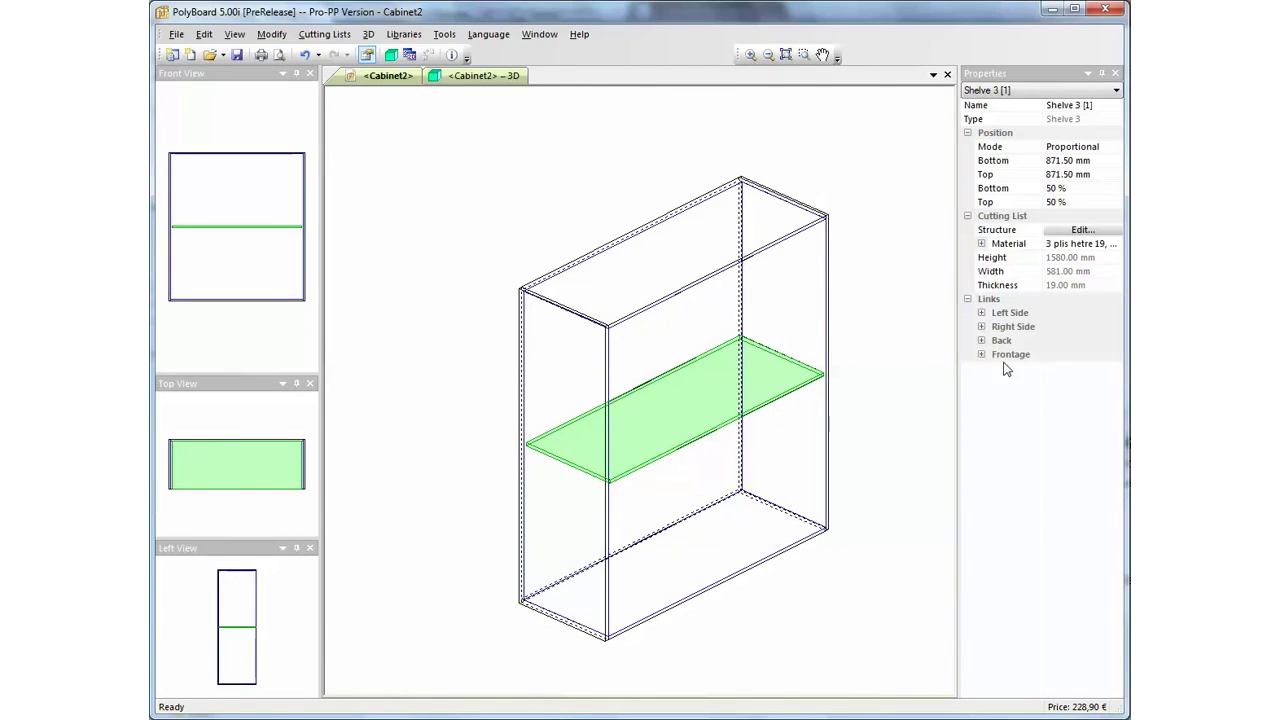
left_click(981, 313)
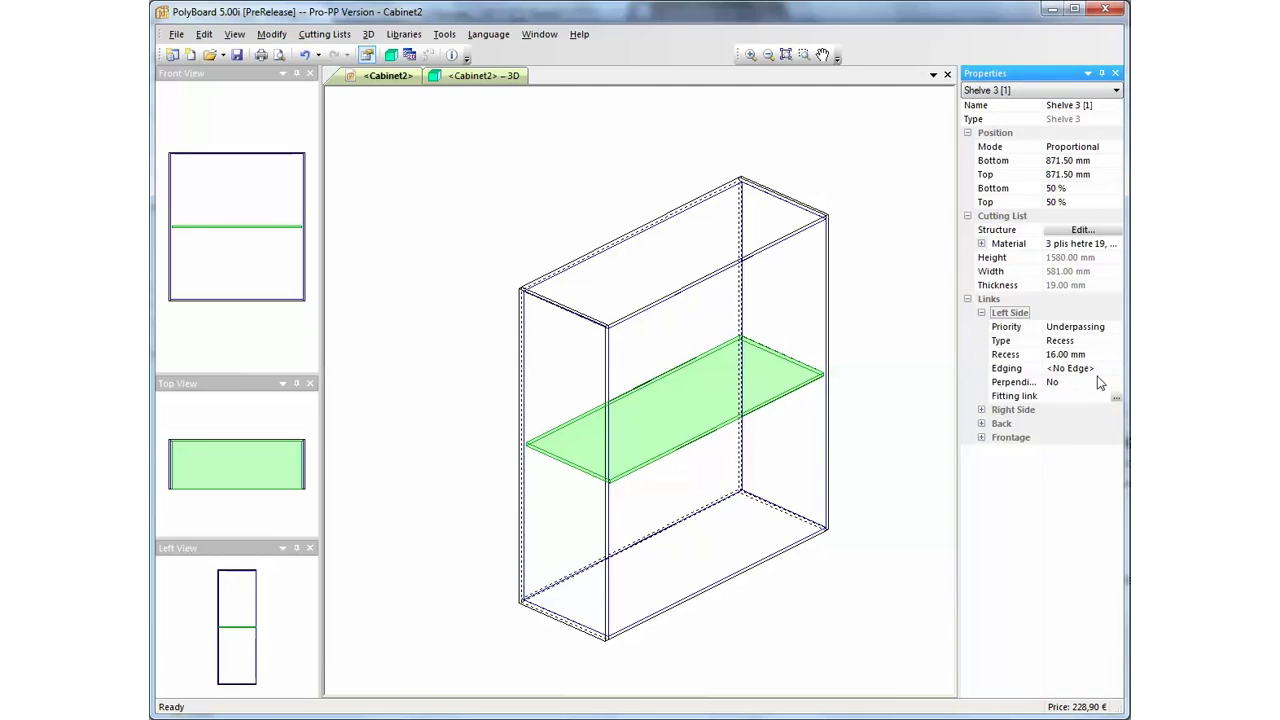
left_click(1114, 398)
left_click(1116, 397)
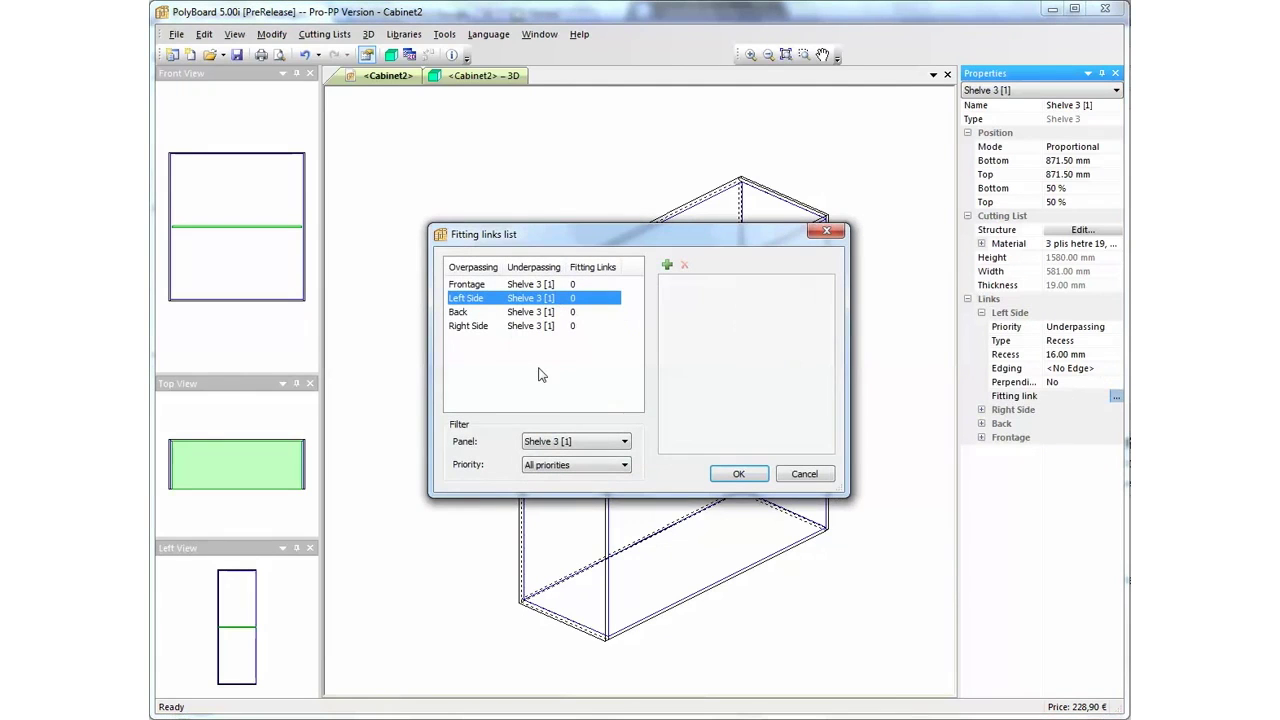
left_click(667, 265)
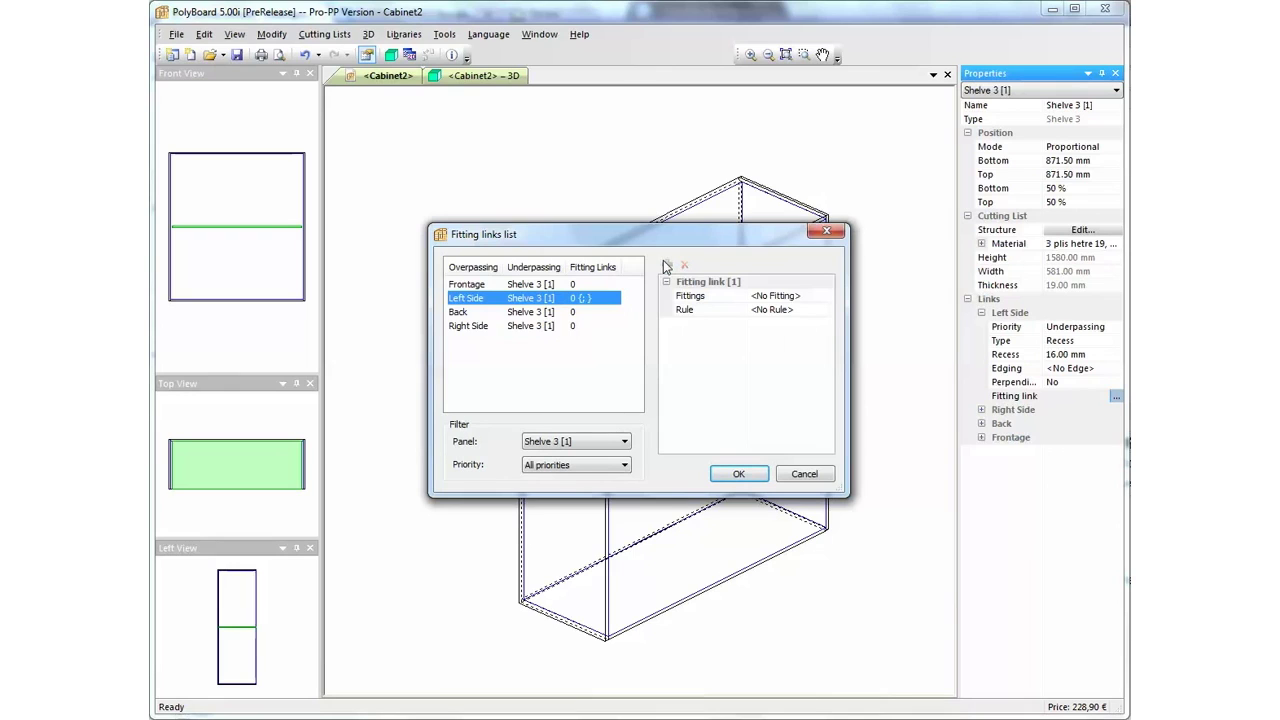
left_click(788, 298)
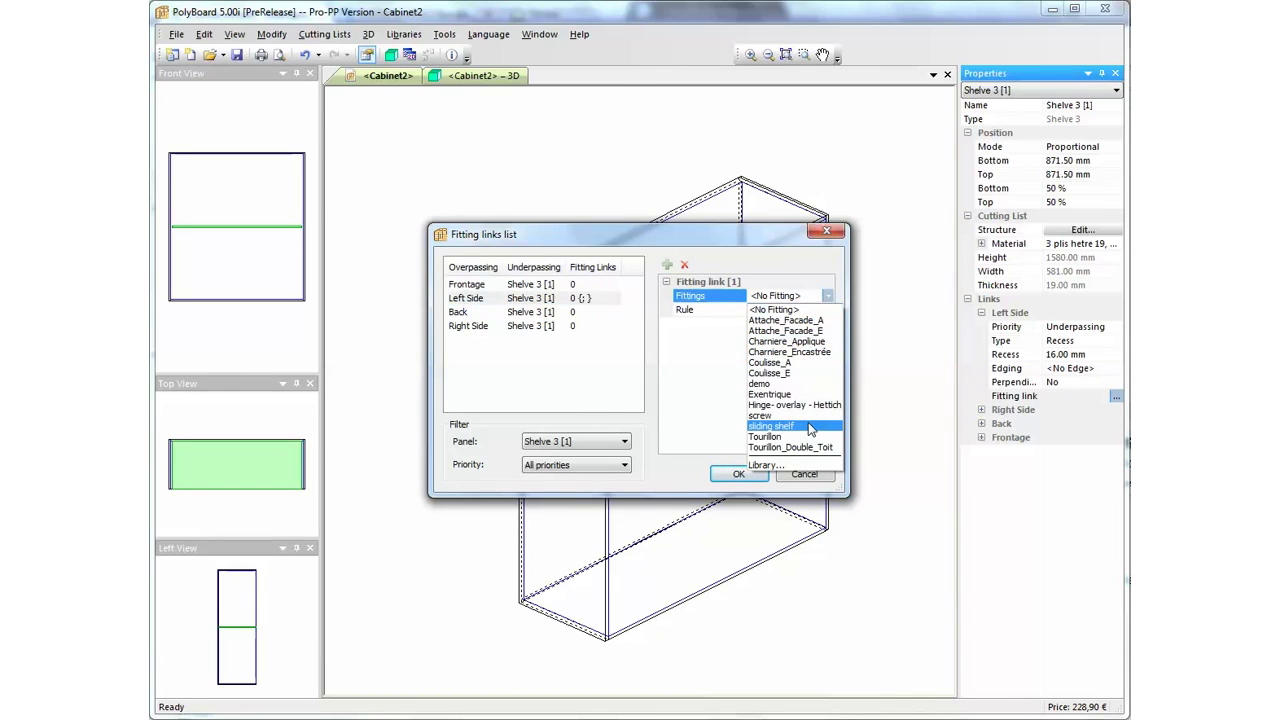
left_click(817, 481)
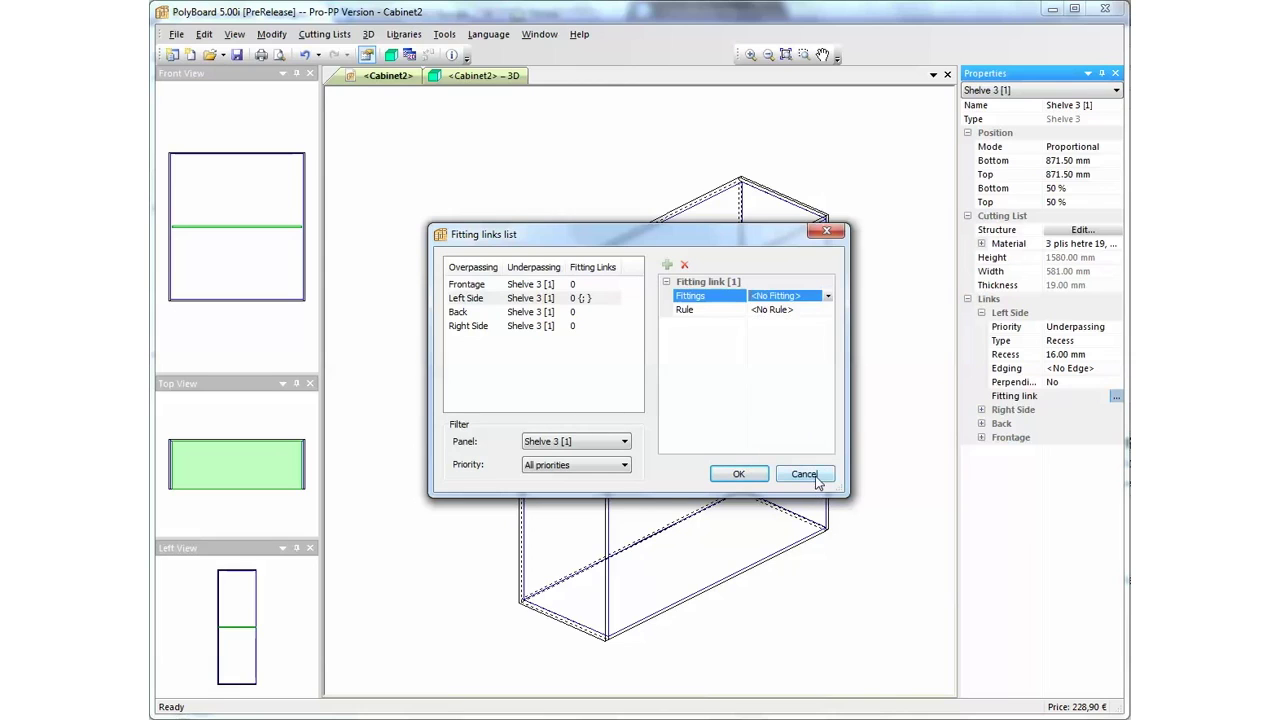
left_click(817, 481)
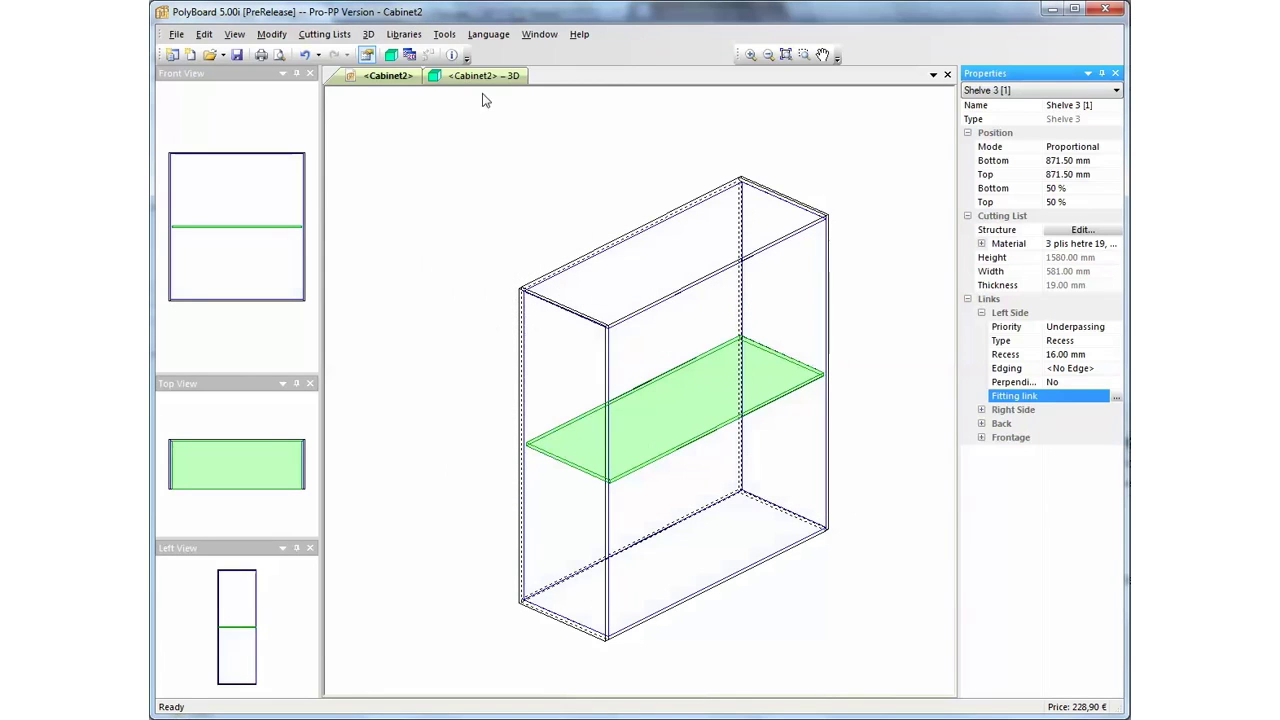
Step: Display the "sliding shelf" fitting from the fittings library with the vertical panel running past the horizontal one in the preview
left_click(404, 34)
left_click(425, 173)
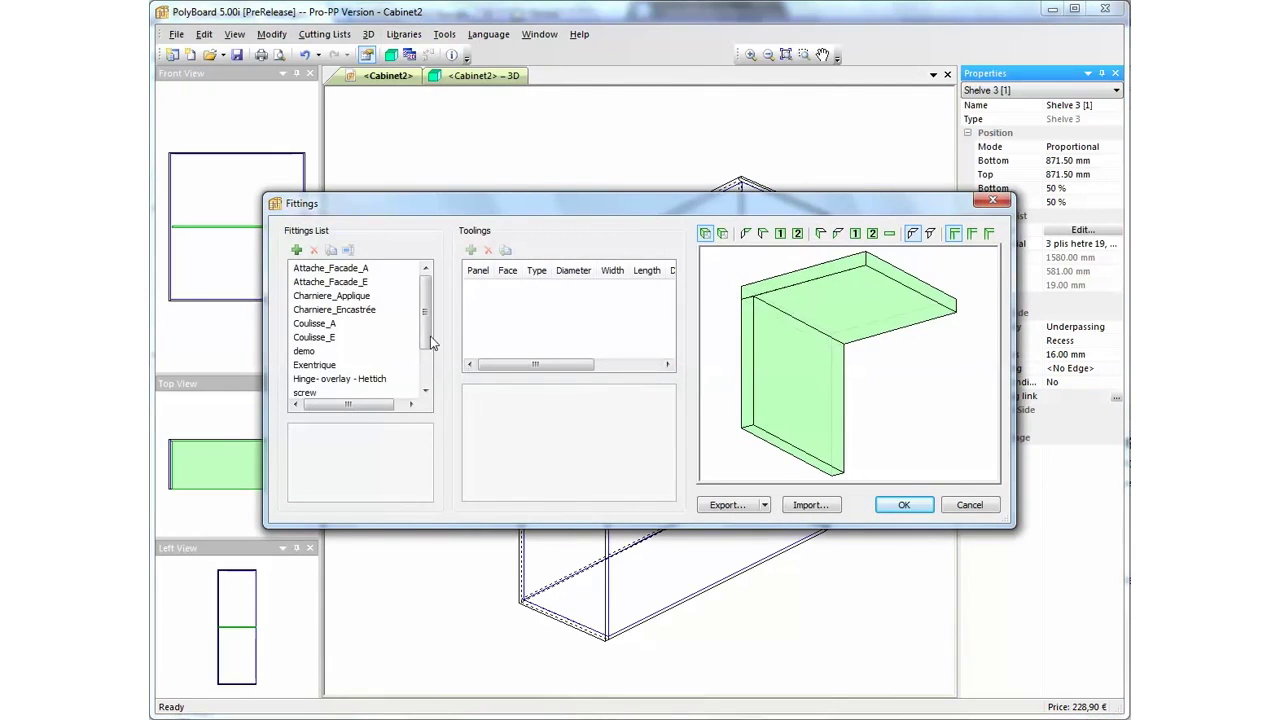
scroll(430, 340, "down", 2)
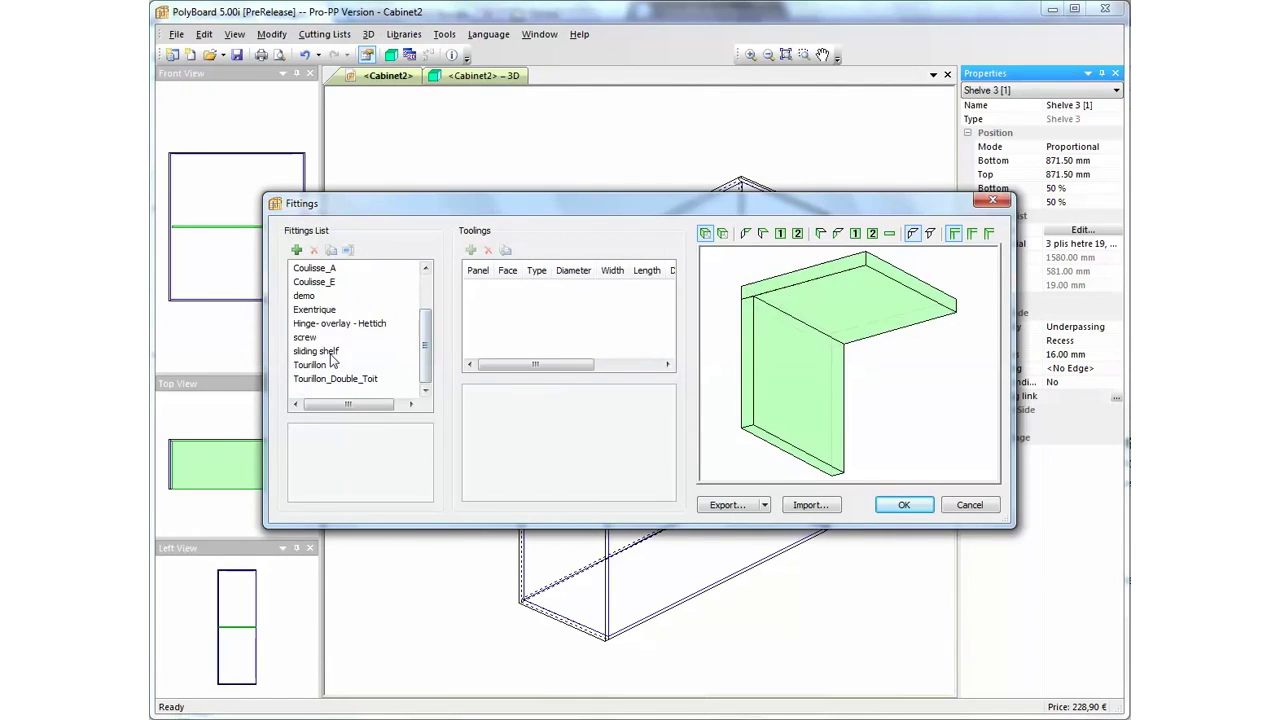
left_click(331, 355)
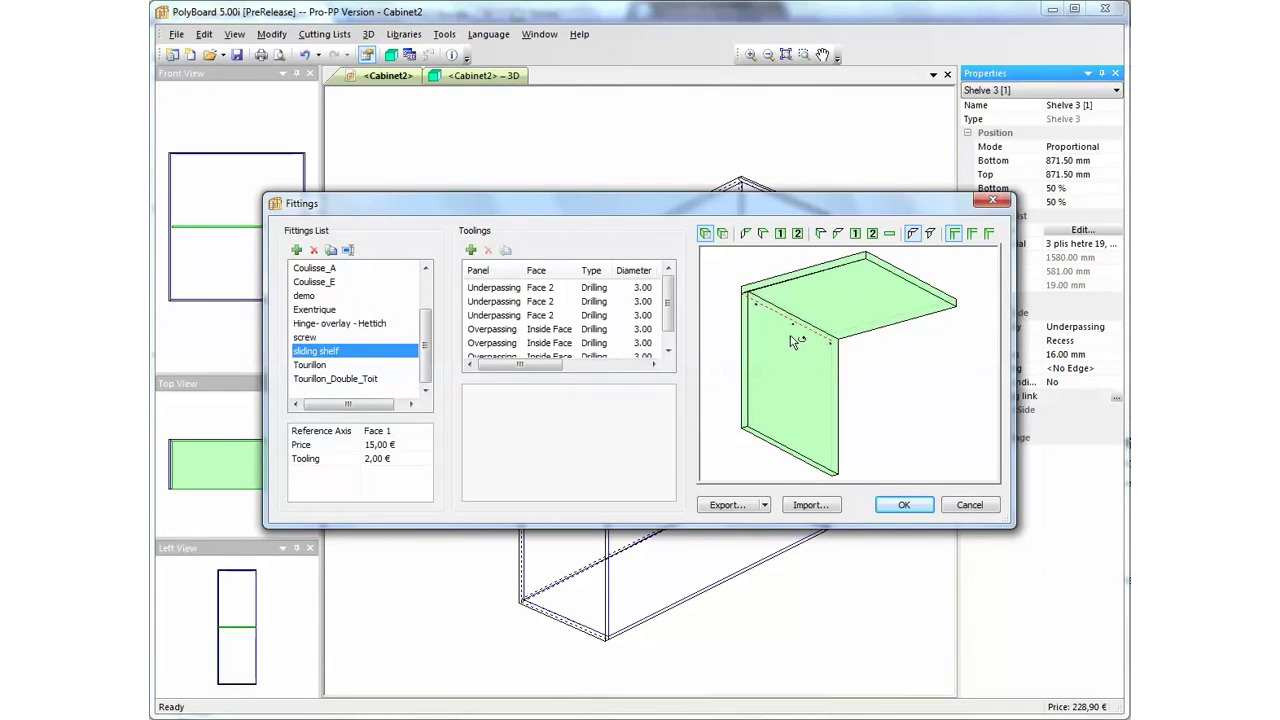
left_click(932, 237)
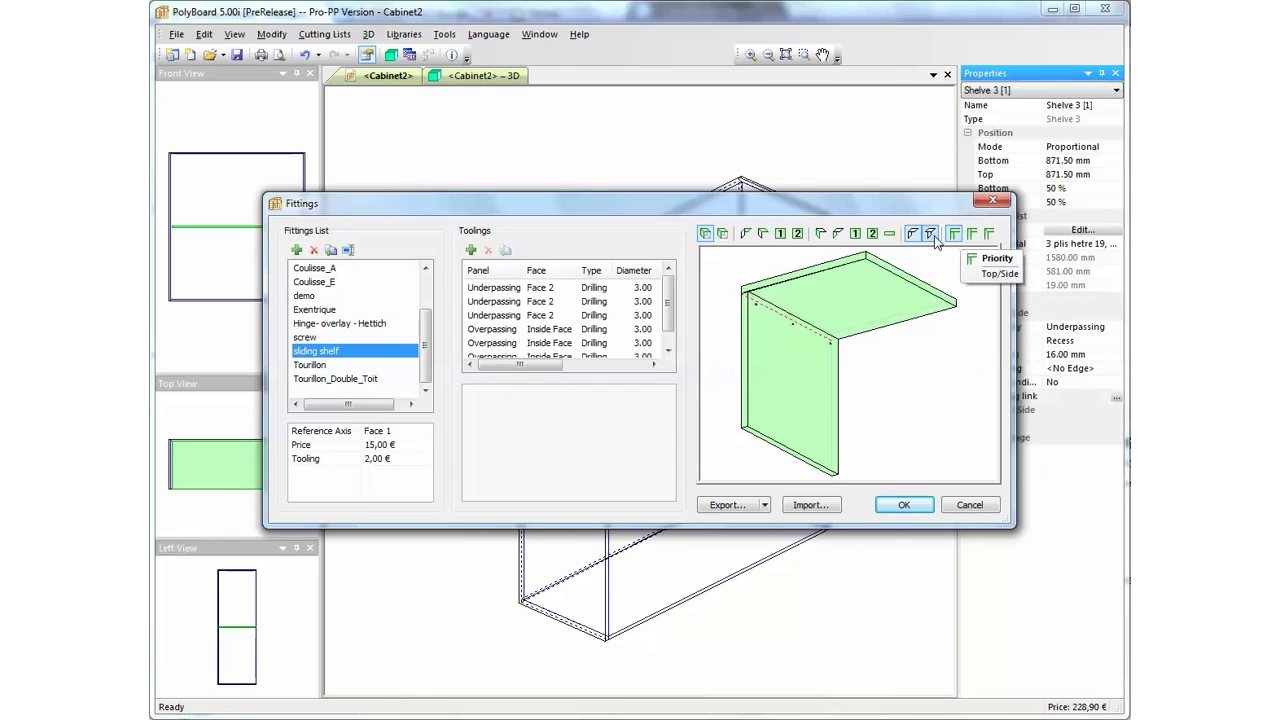
left_click(995, 258)
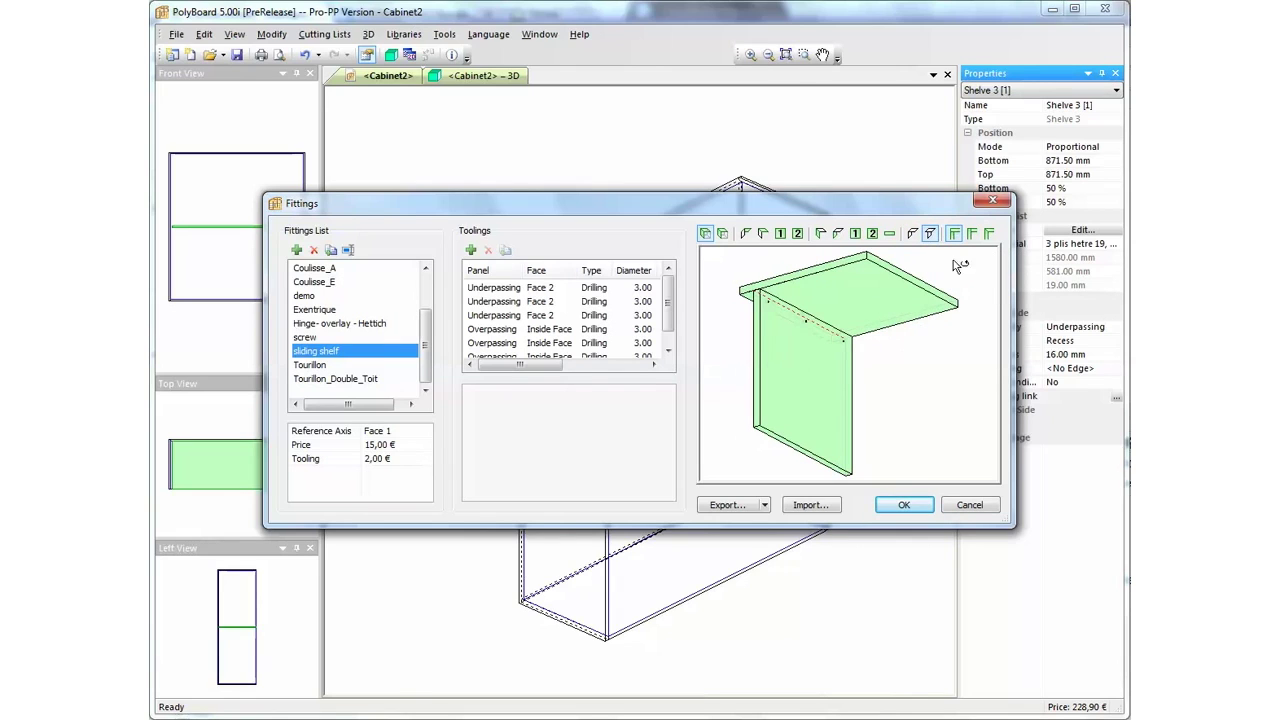
left_click(971, 233)
Step: Examine the sliding shelf fitting's drillings on both panels from several angles in the preview
left_click_drag(823, 366, 864, 382)
middle_click_drag(813, 297, 813, 388)
scroll(811, 391, "up", 3)
scroll(809, 389, "up", 2)
scroll(809, 389, "down", 3)
left_click_drag(809, 400, 763, 398)
left_click_drag(843, 414, 770, 404)
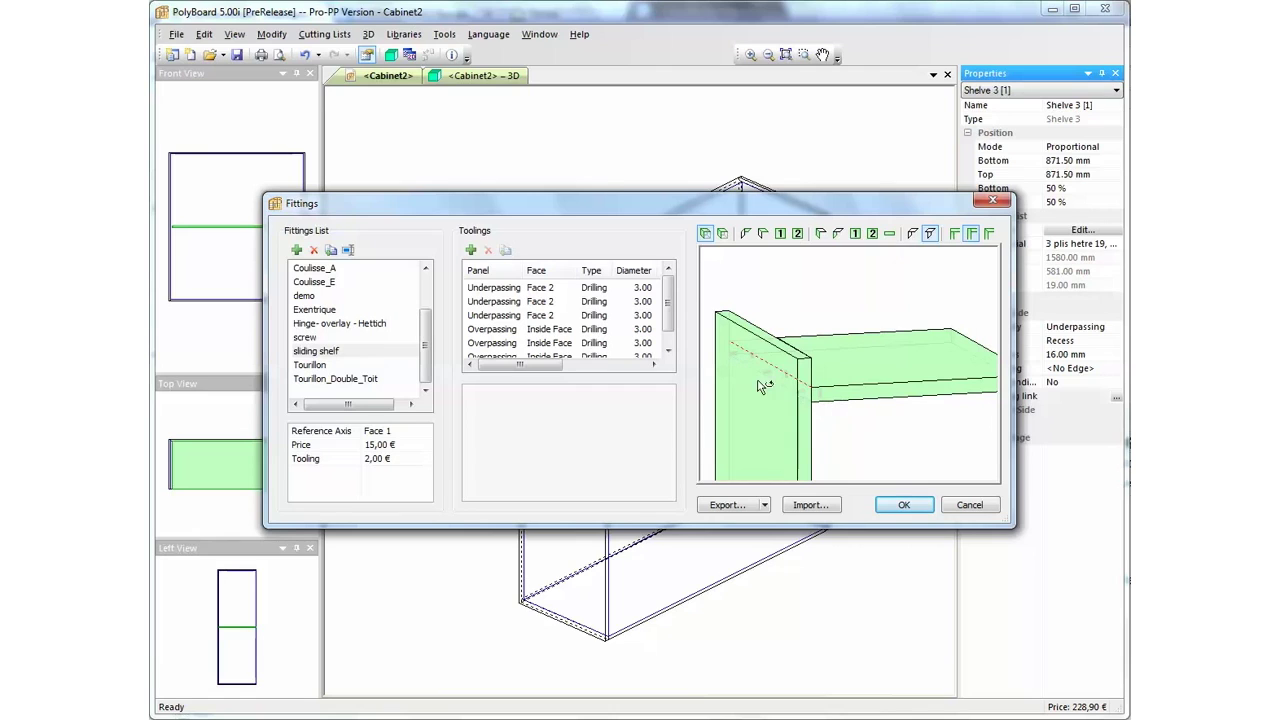
left_click_drag(843, 405, 780, 364)
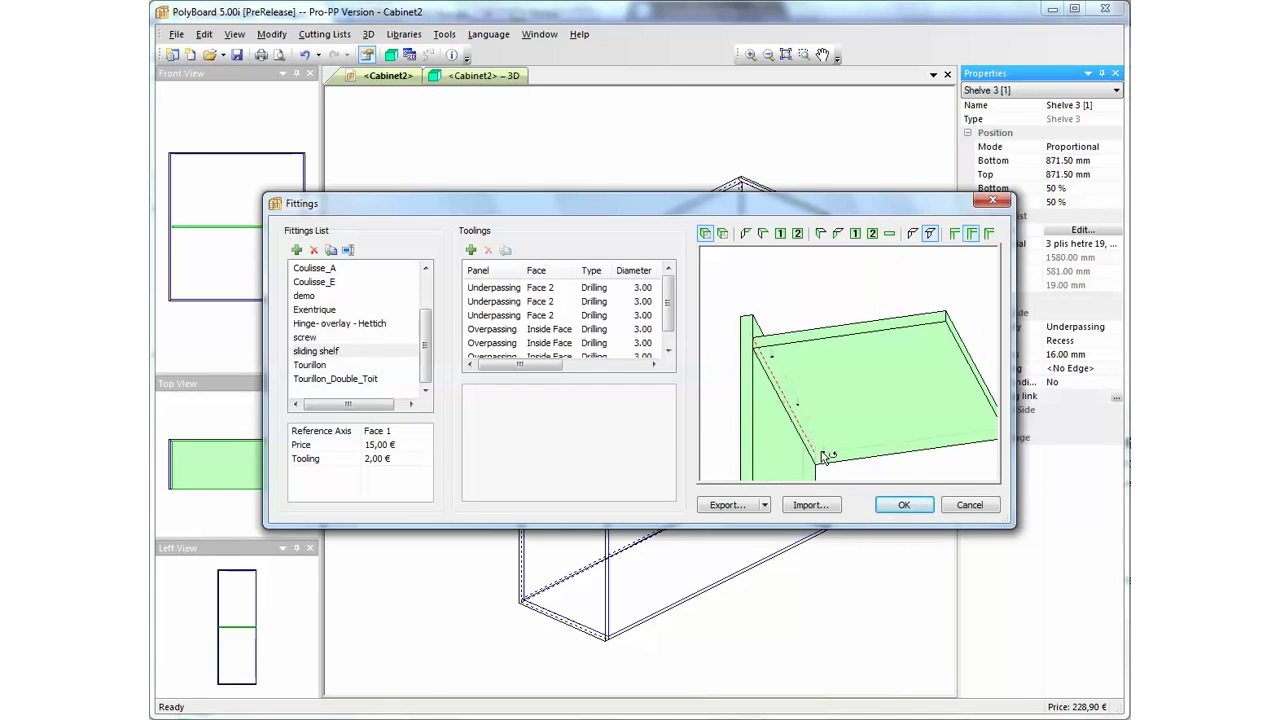
Step: Accept the fittings library and add a "sliding shelf" fitting link with rule 50-50 to the shelf's left side
left_click_drag(826, 456, 789, 416)
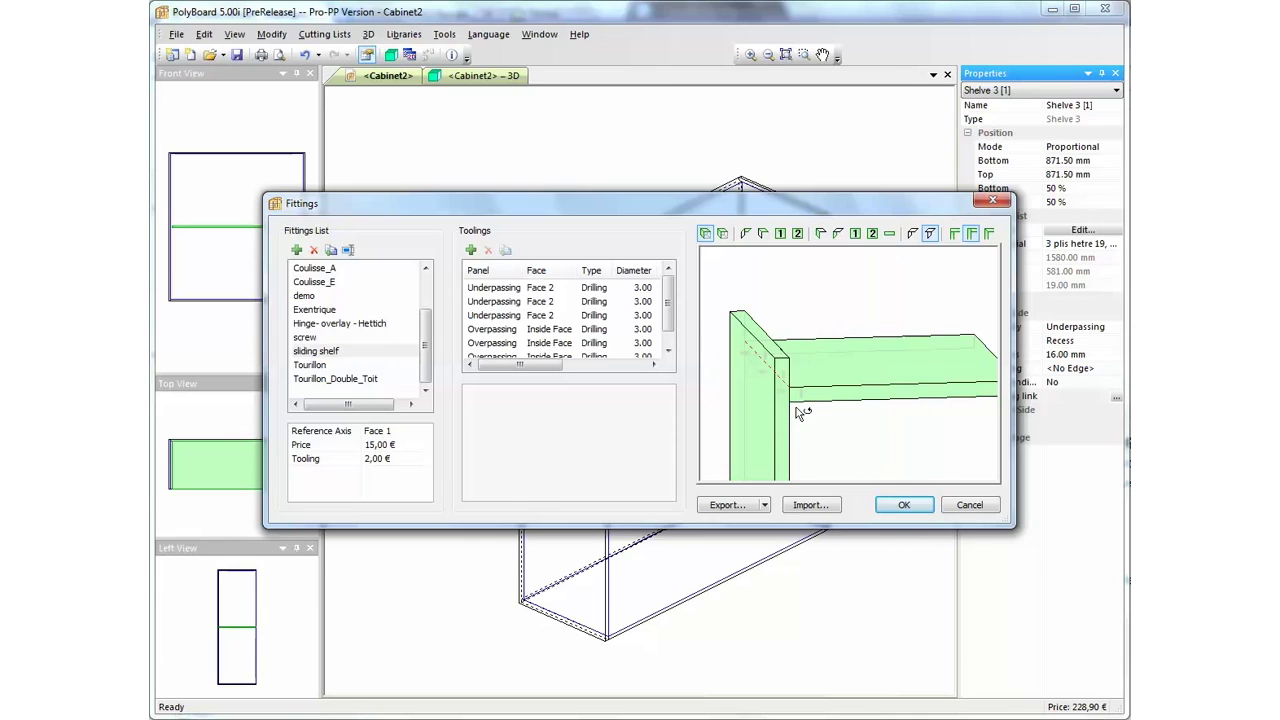
left_click(920, 507)
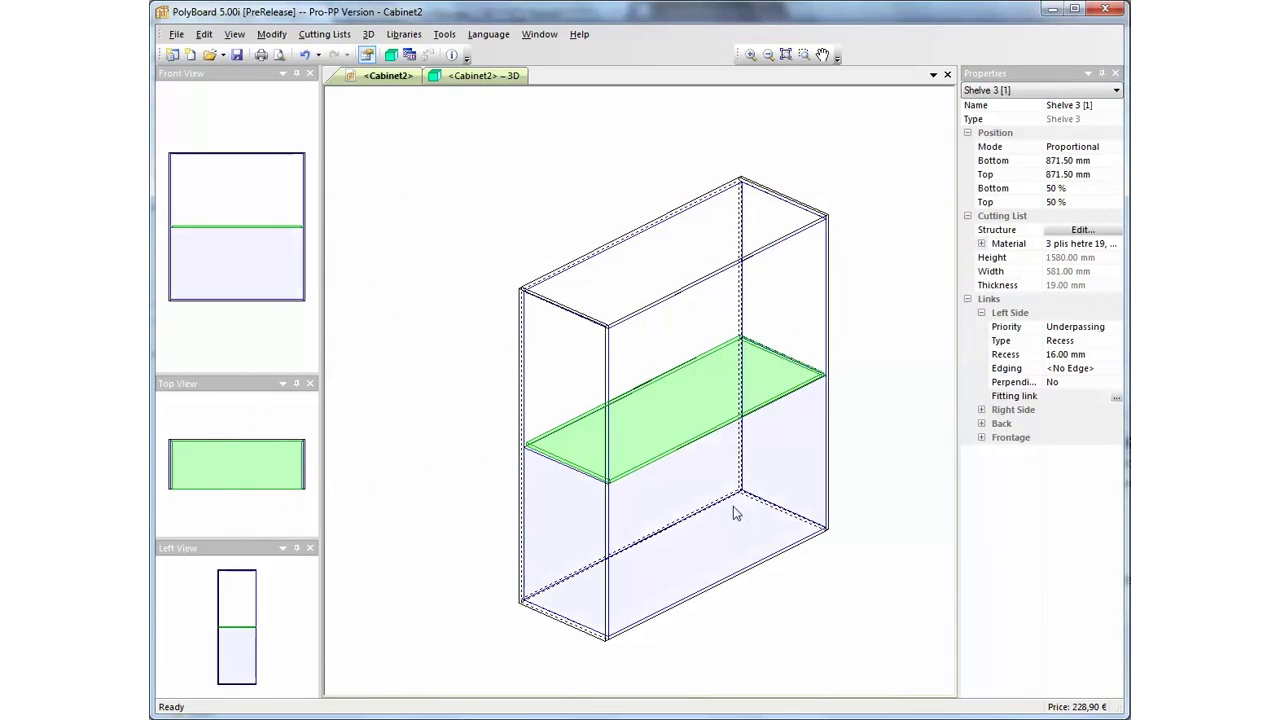
left_click(1116, 397)
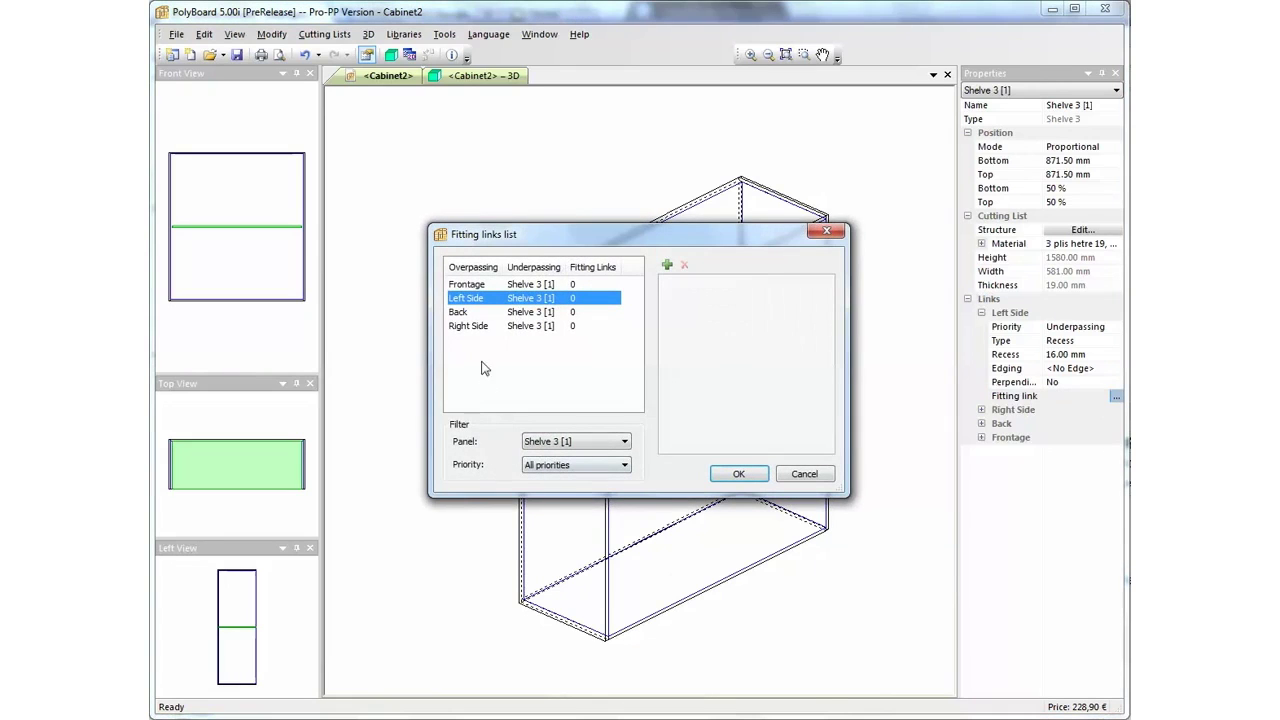
left_click(668, 264)
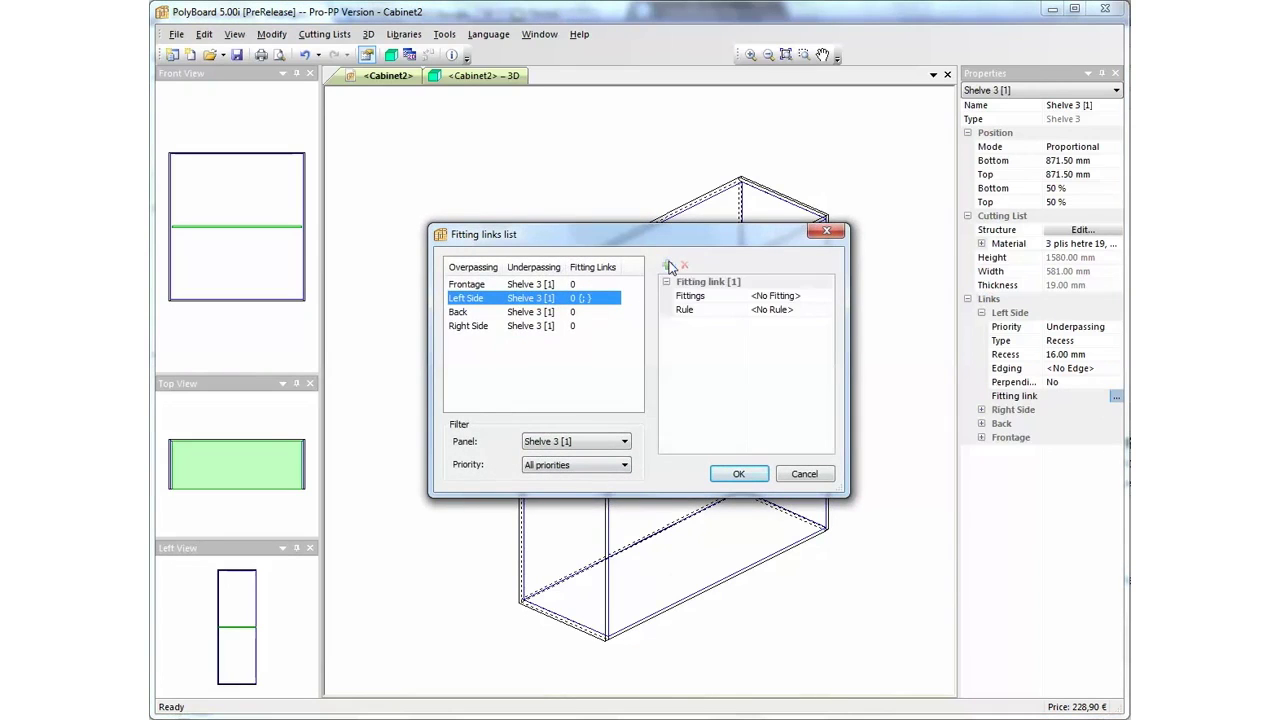
left_click(803, 298)
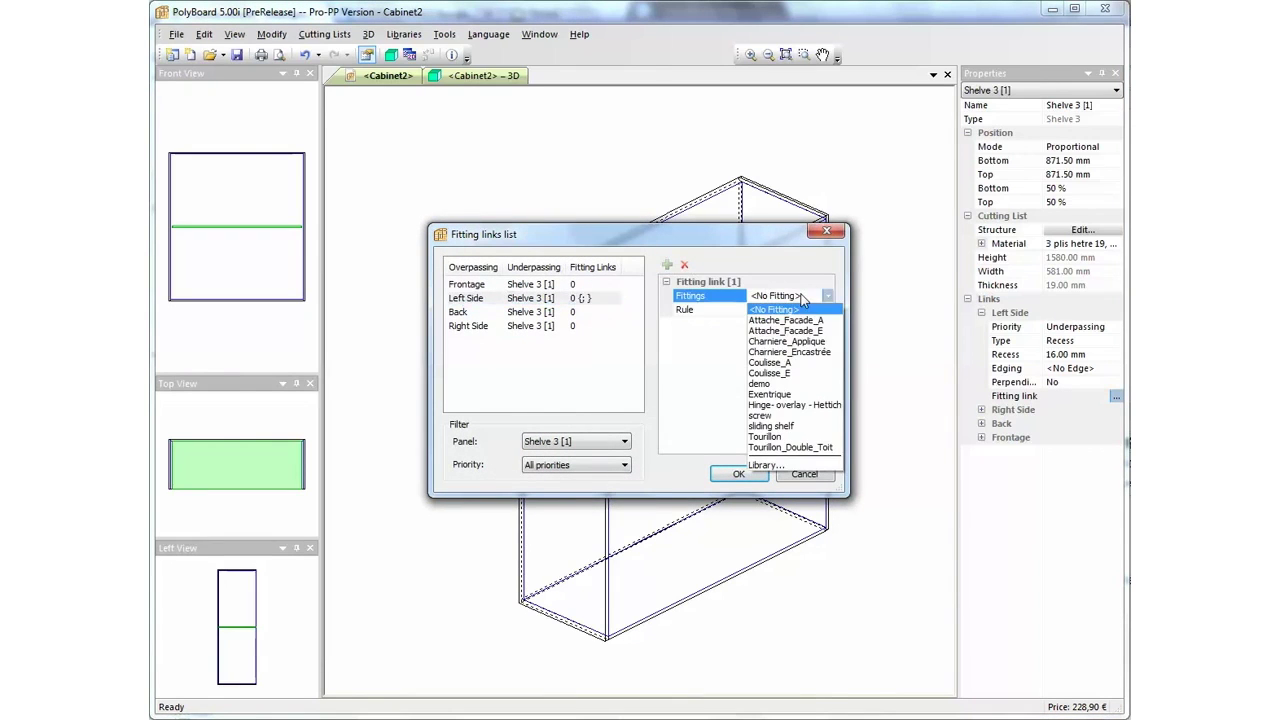
left_click(810, 426)
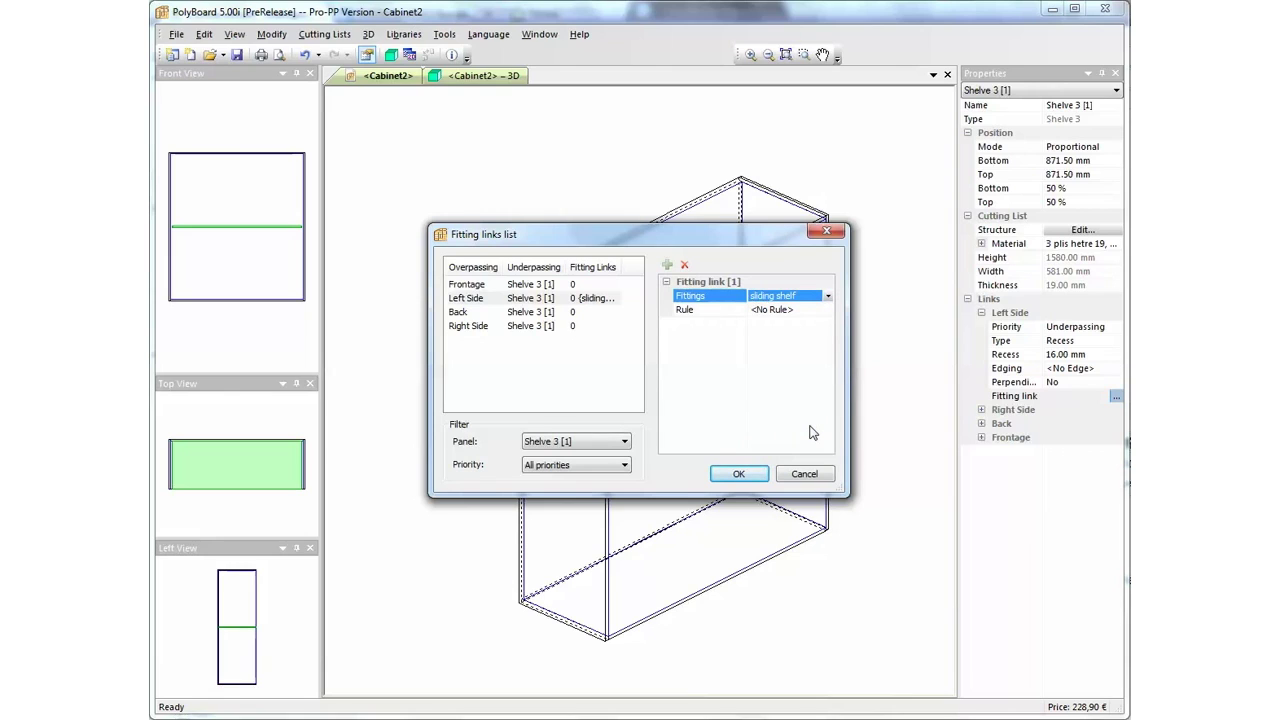
left_click(785, 310)
left_click(828, 310)
left_click(793, 409)
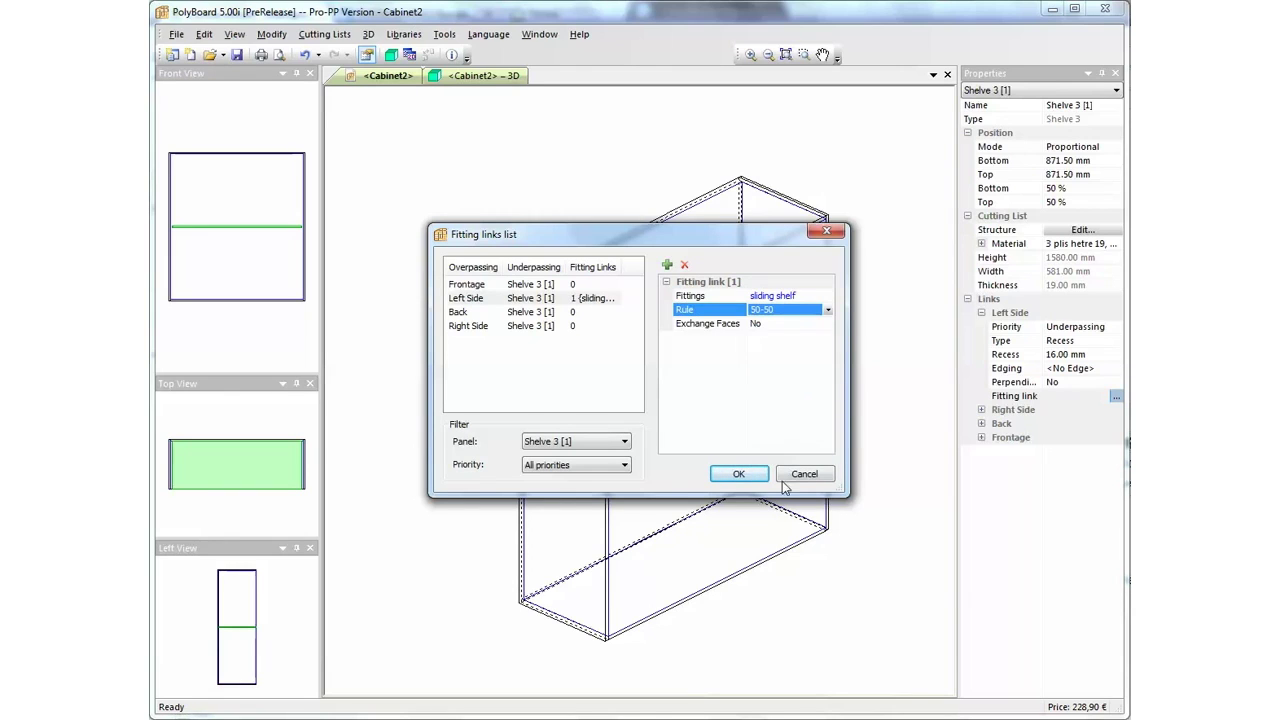
left_click(759, 478)
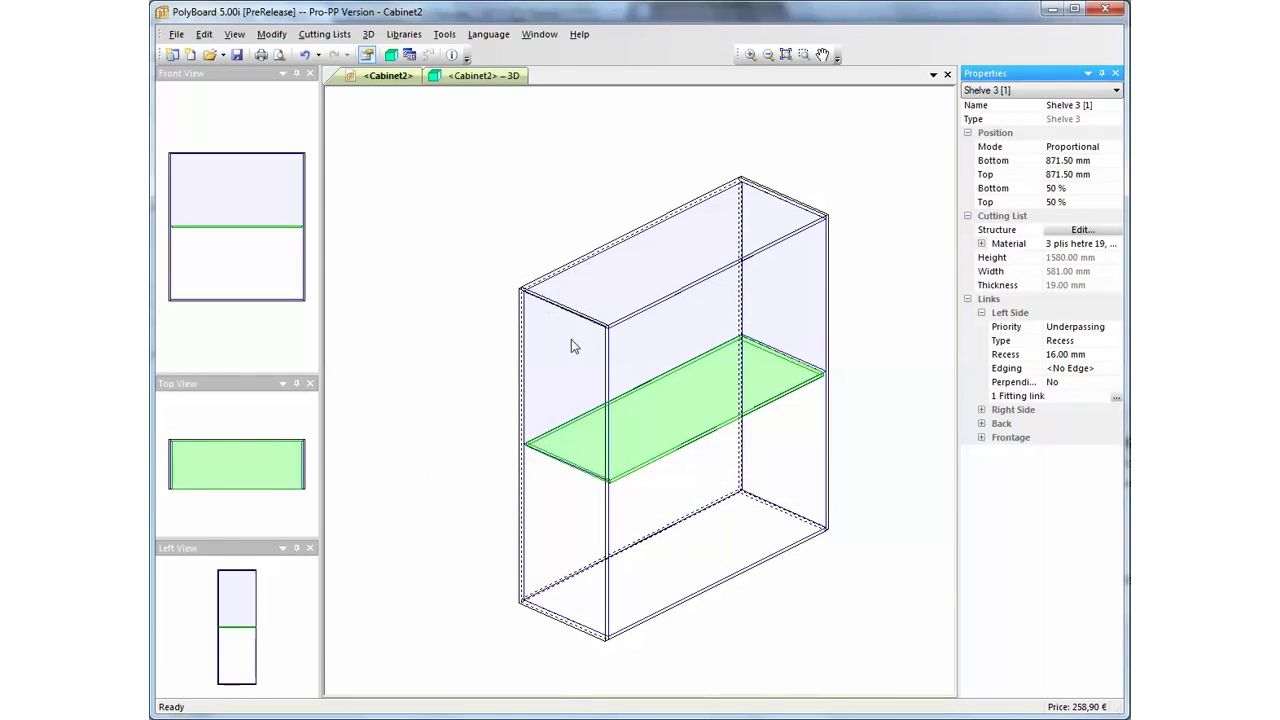
Step: Examine the drillings at the shelf's left end in the 3D wireframe view, then return to the cabinet drawing
left_click(487, 79)
left_click_drag(491, 459, 569, 453)
left_click(1091, 250)
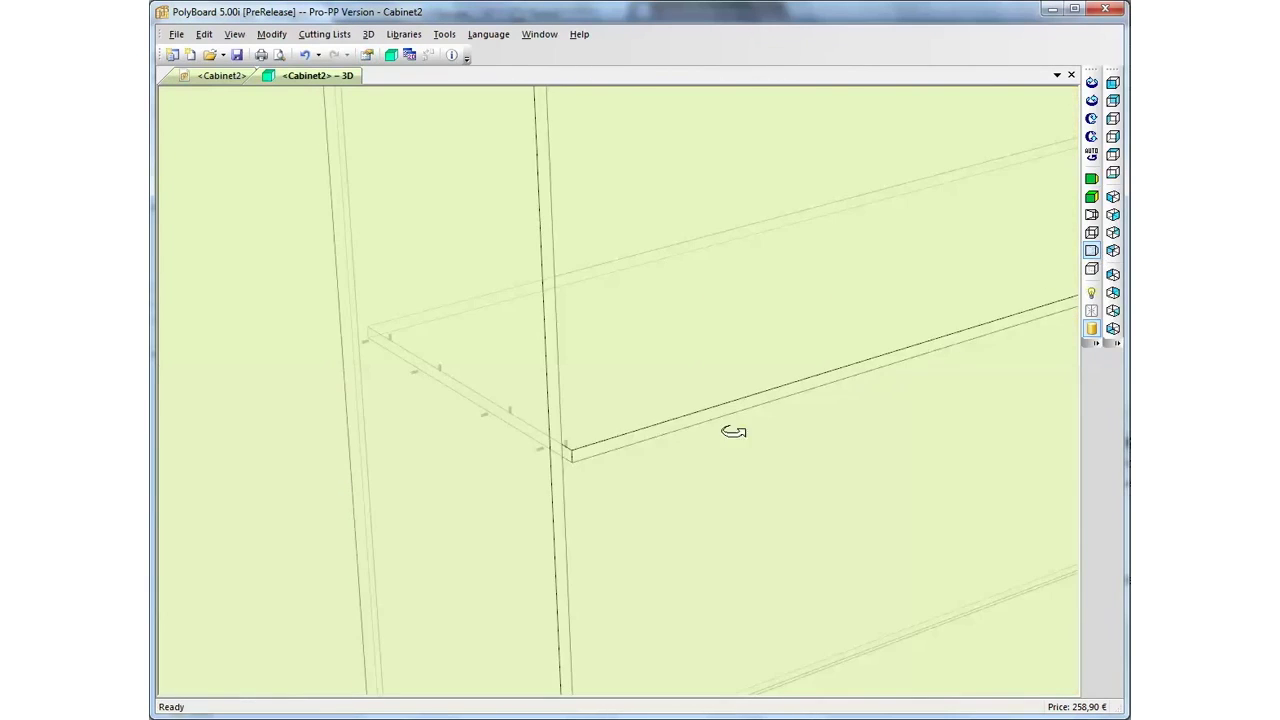
left_click_drag(595, 458, 565, 478)
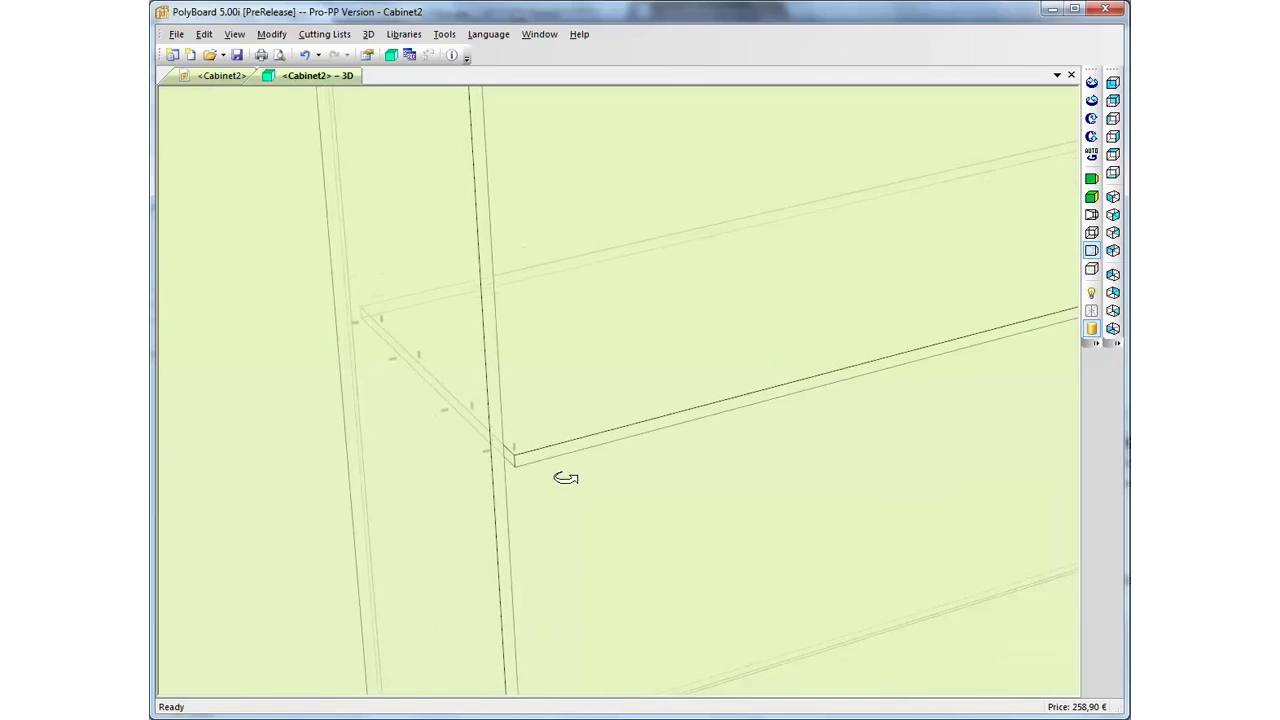
left_click(212, 78)
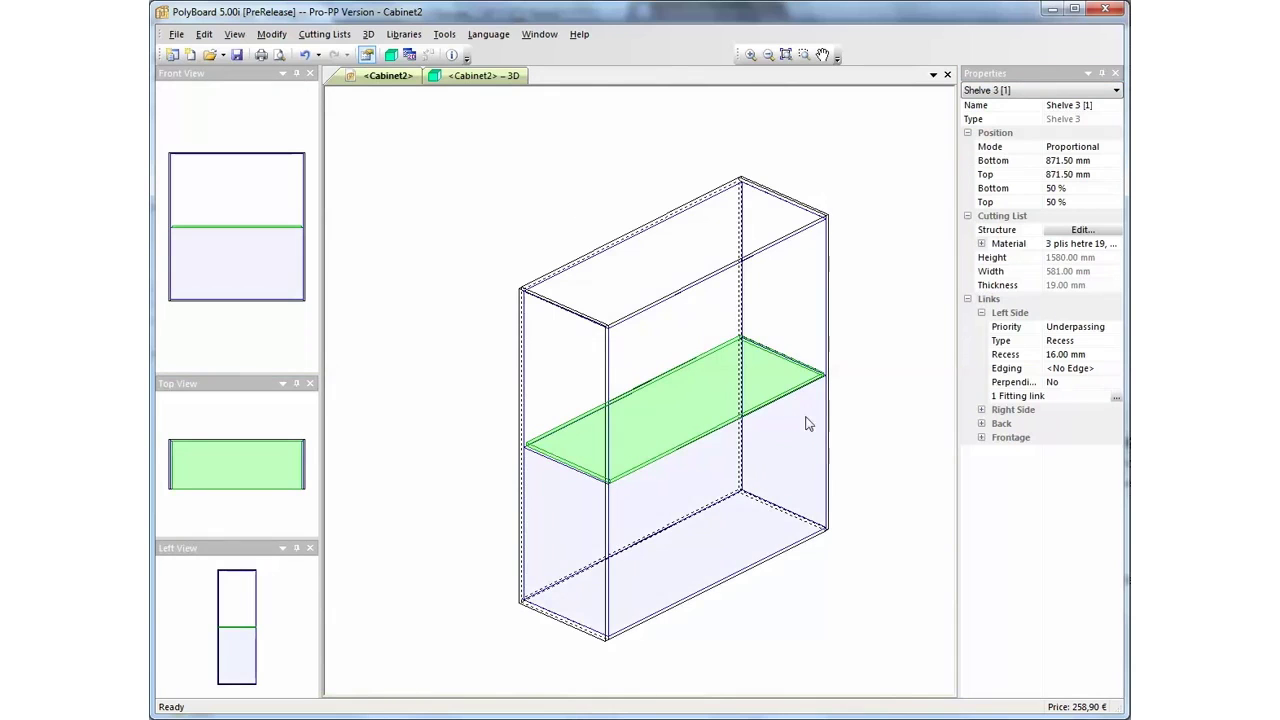
Step: Add a "sliding shelf" fitting link with rule 50-50 to the shelf's right side
left_click(981, 410)
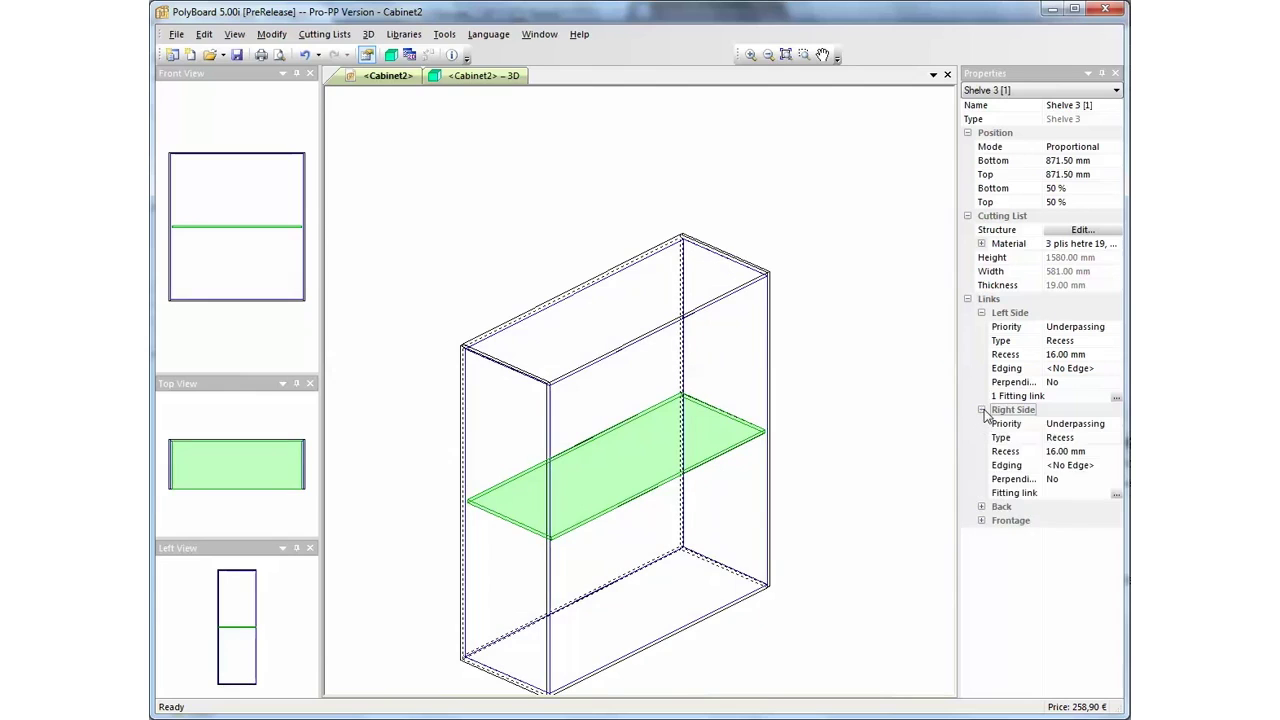
left_click(1116, 494)
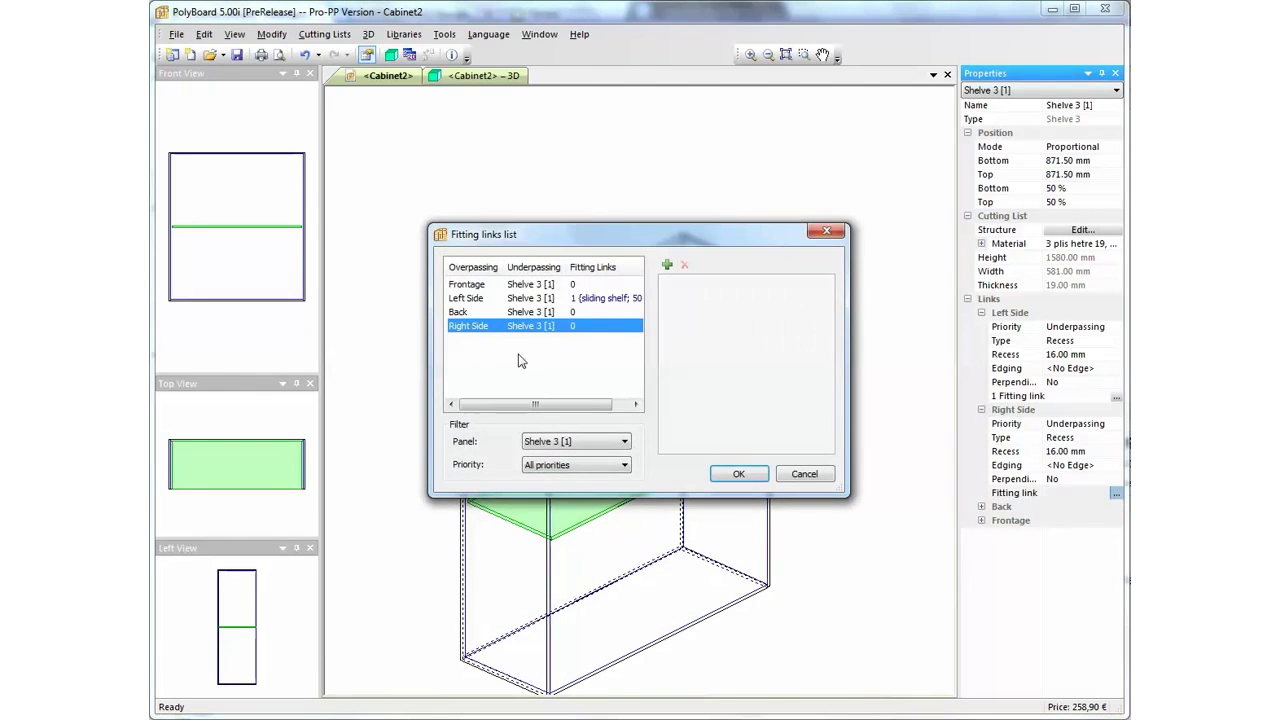
left_click(667, 265)
left_click(740, 297)
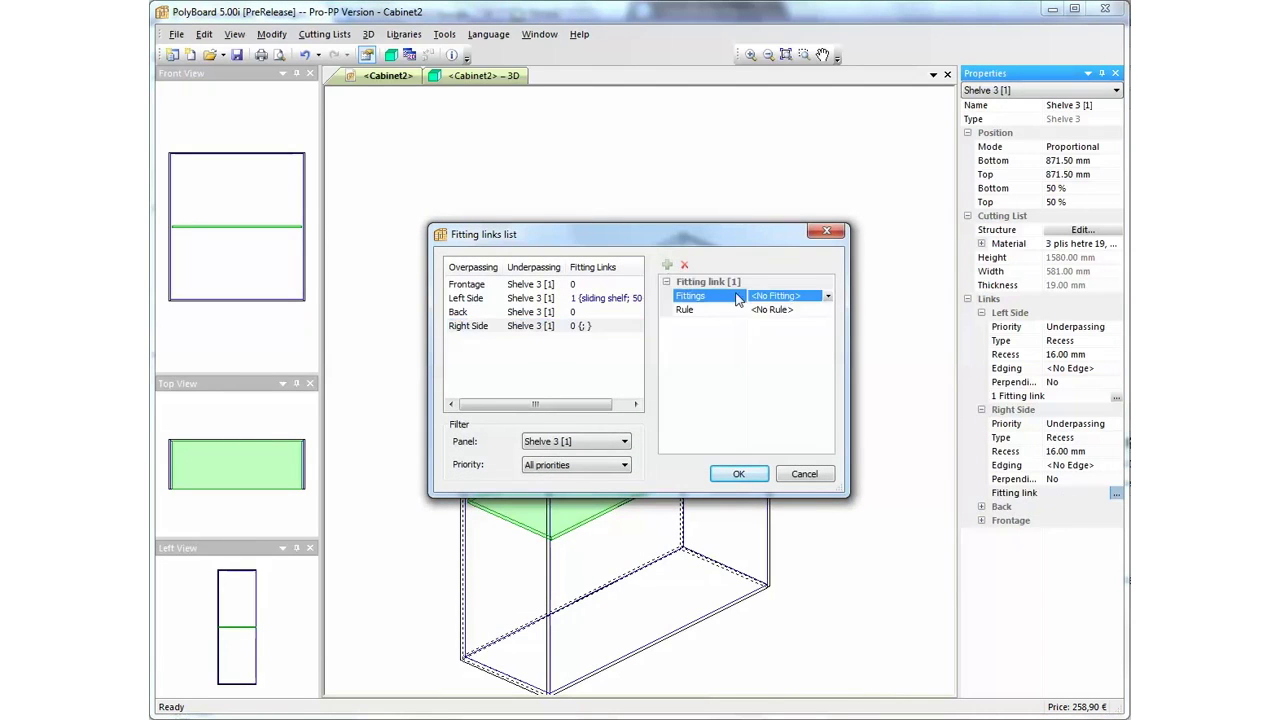
left_click(829, 297)
left_click(785, 422)
left_click(824, 310)
left_click(770, 418)
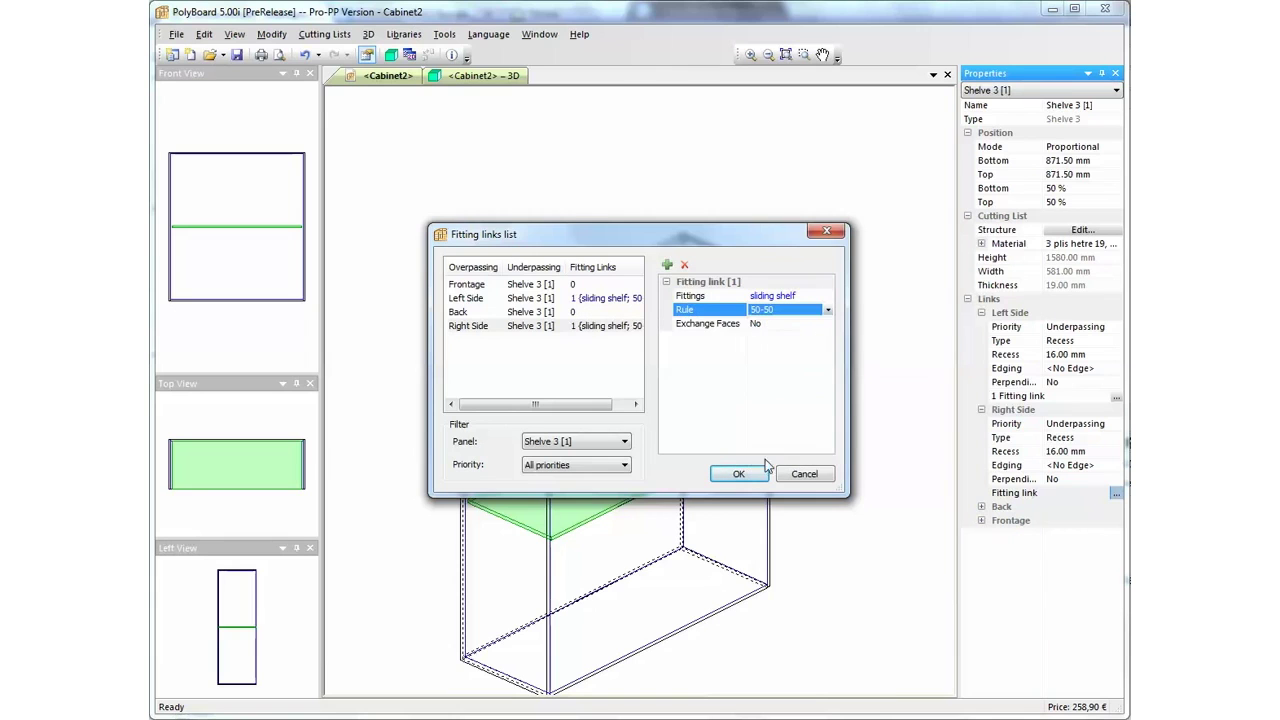
left_click(758, 476)
Step: Examine the fitting drillings at both ends of the shelf in the 3D wireframe view
left_click(490, 76)
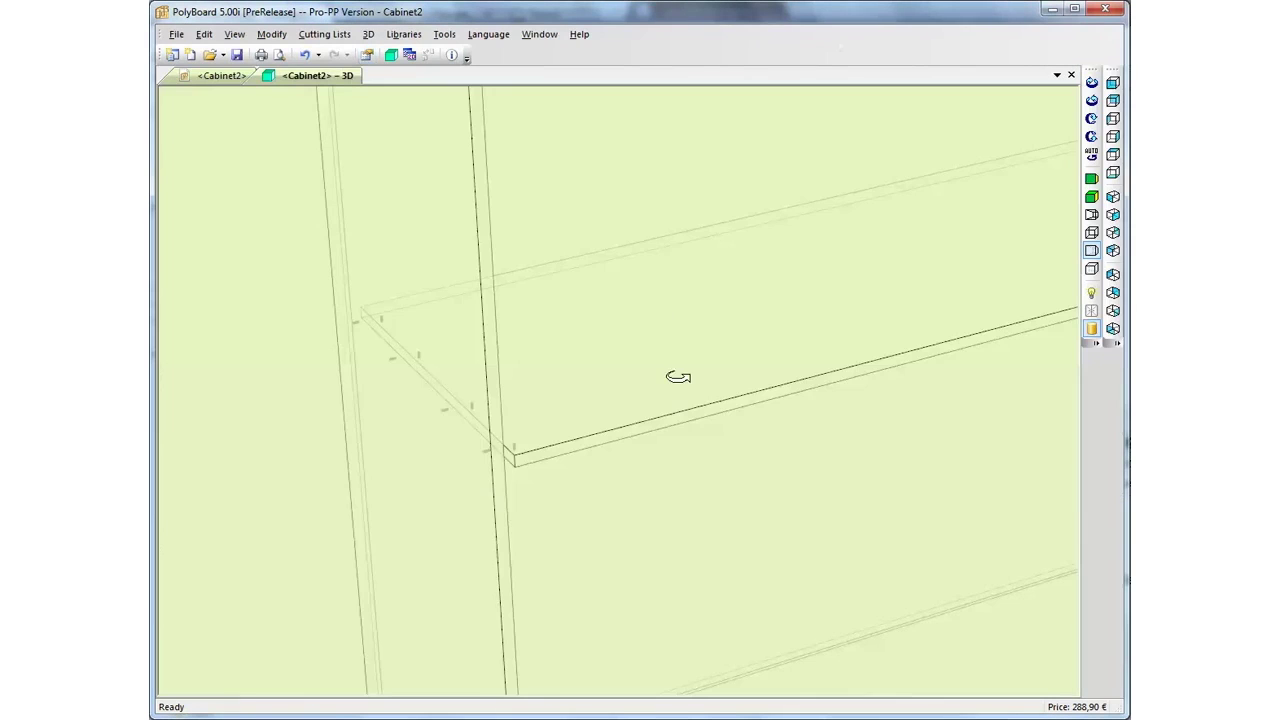
scroll(726, 391, "down", 5)
middle_click_drag(827, 387, 692, 427)
left_click_drag(787, 369, 826, 366)
scroll(626, 449, "up", 2)
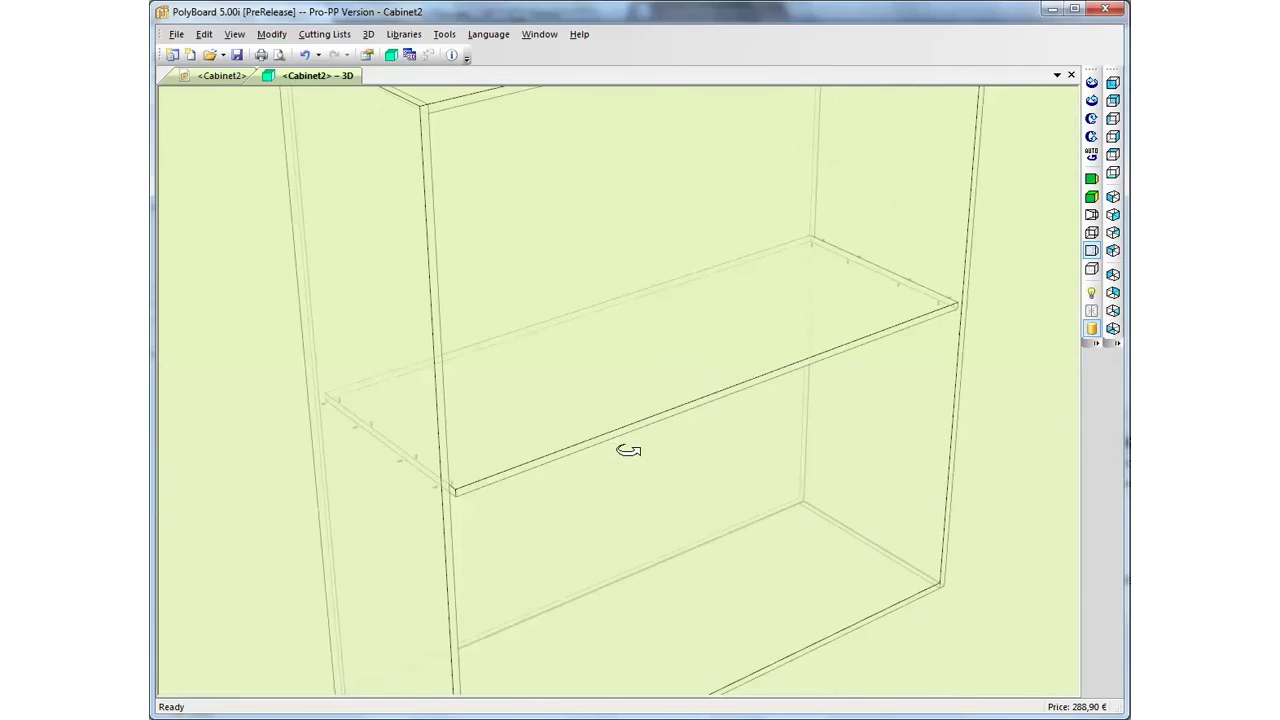
left_click(1092, 312)
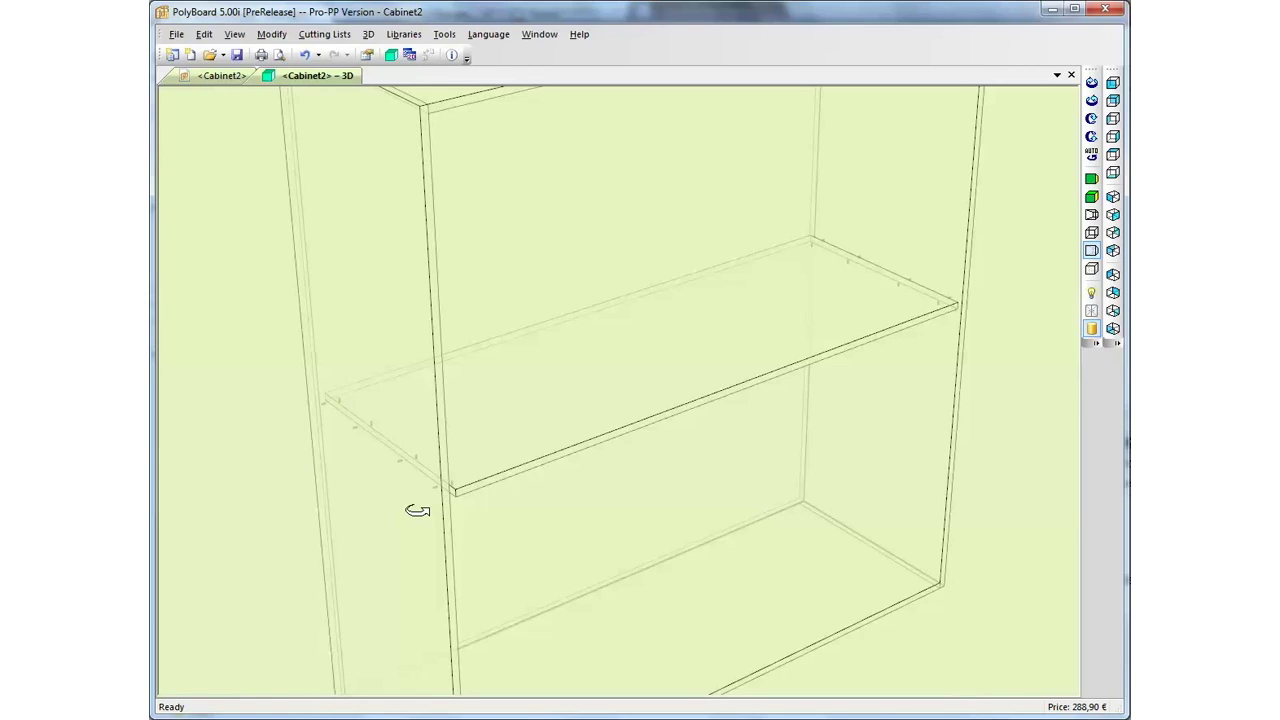
left_click(219, 76)
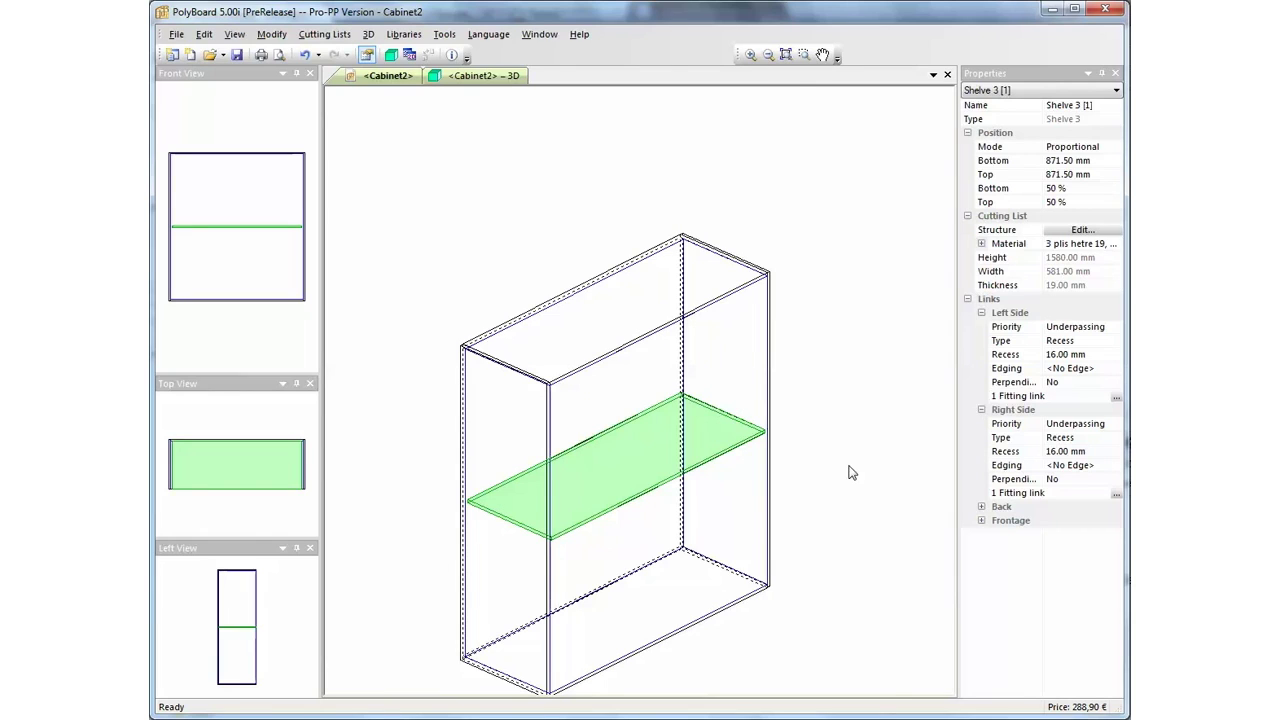
Step: Add one Drawer 1 of type Applied Global to the upper zone, with only a drawer bottom and 16 mm lateral slack
right_click(617, 402)
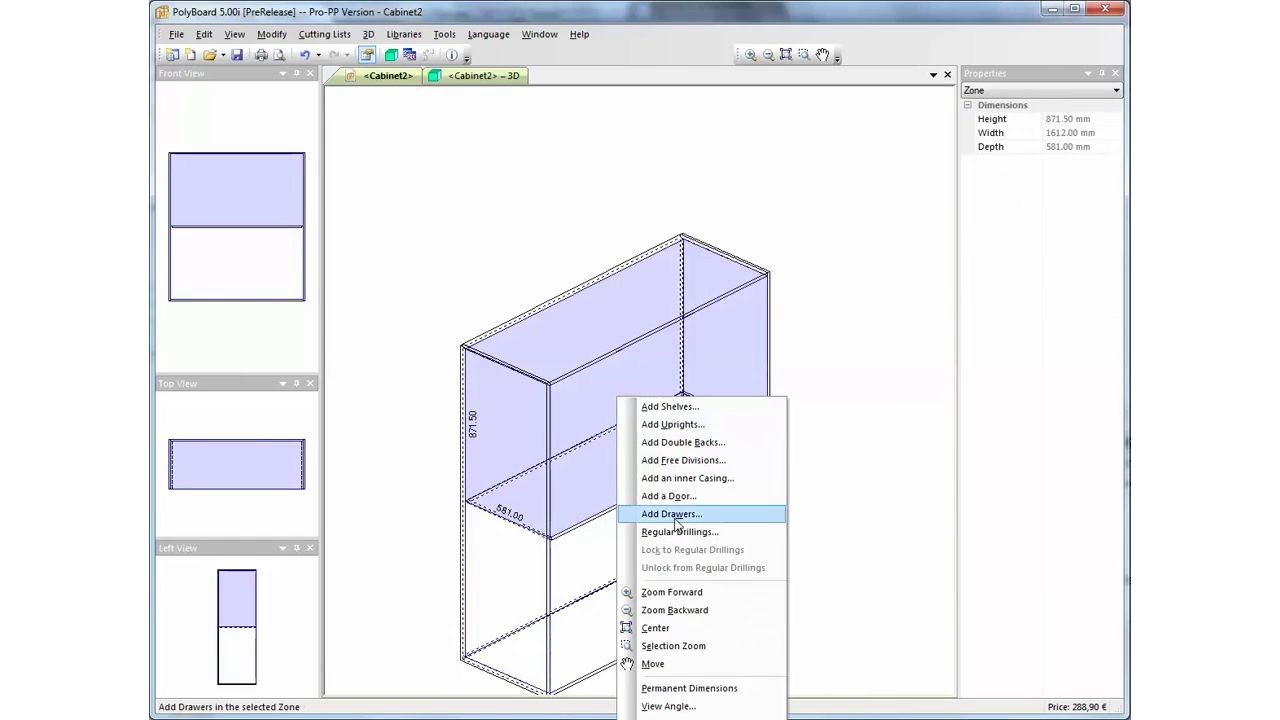
left_click(675, 516)
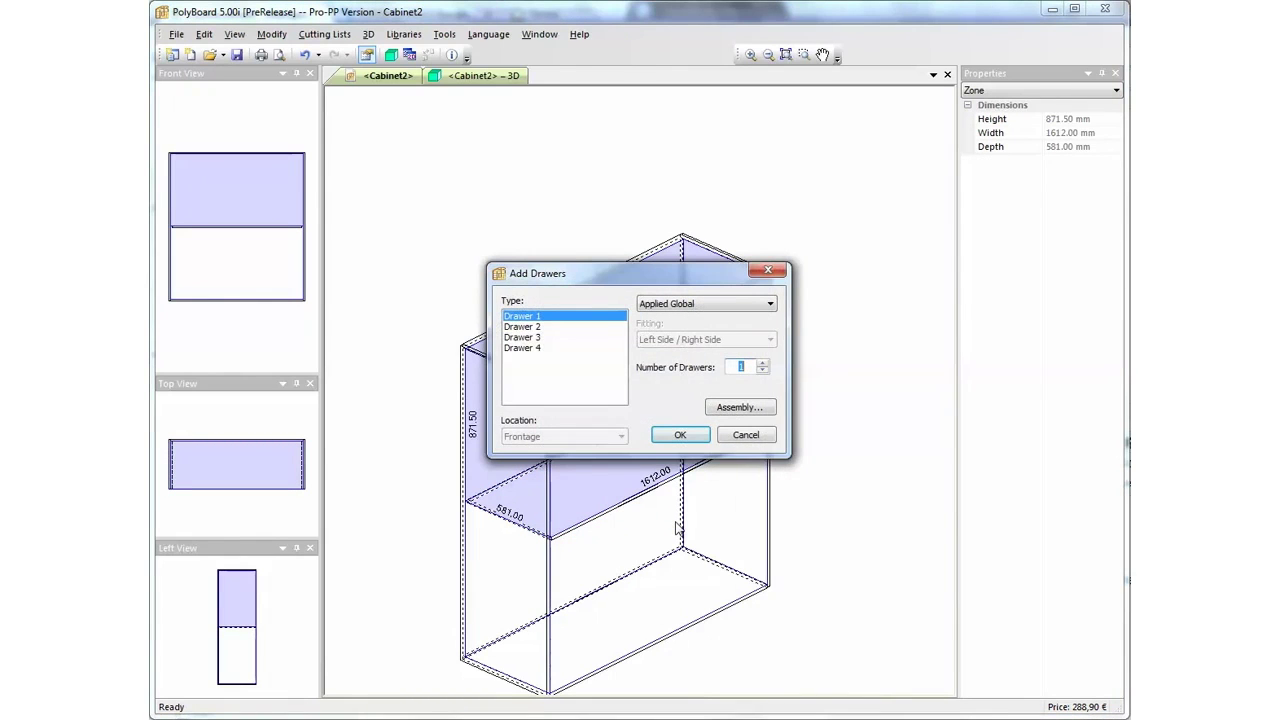
left_click(730, 408)
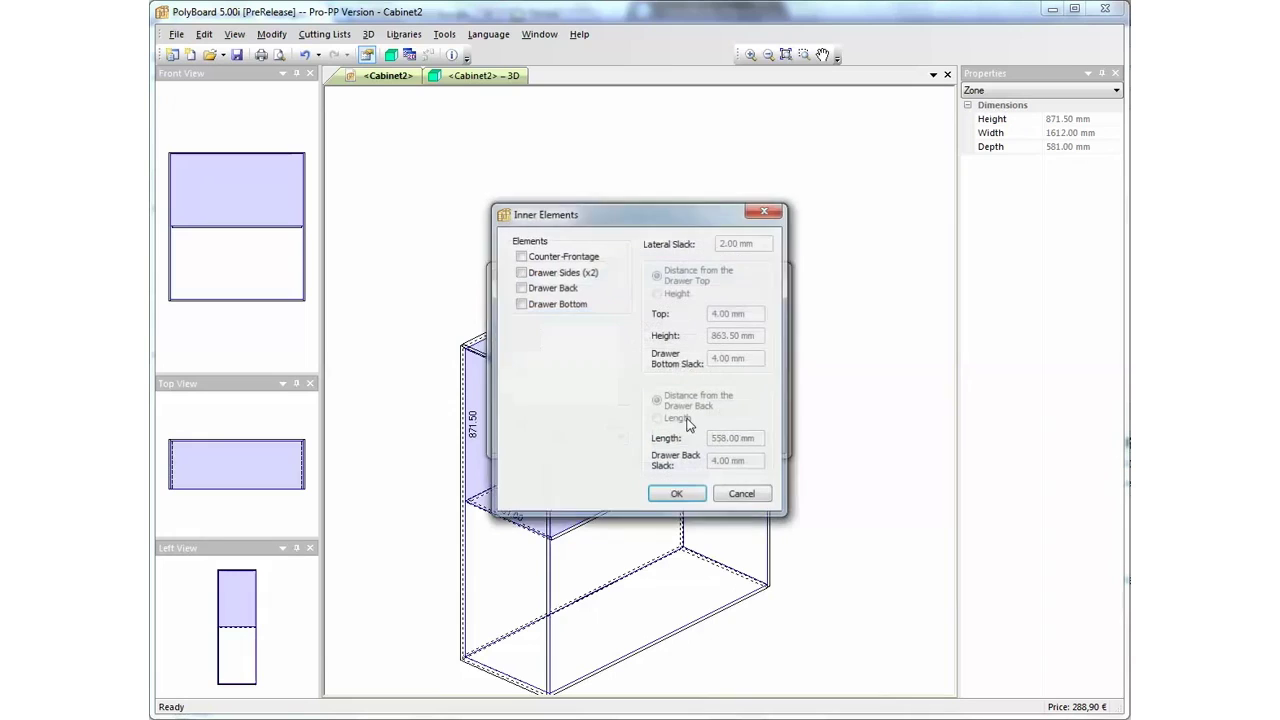
left_click(525, 306)
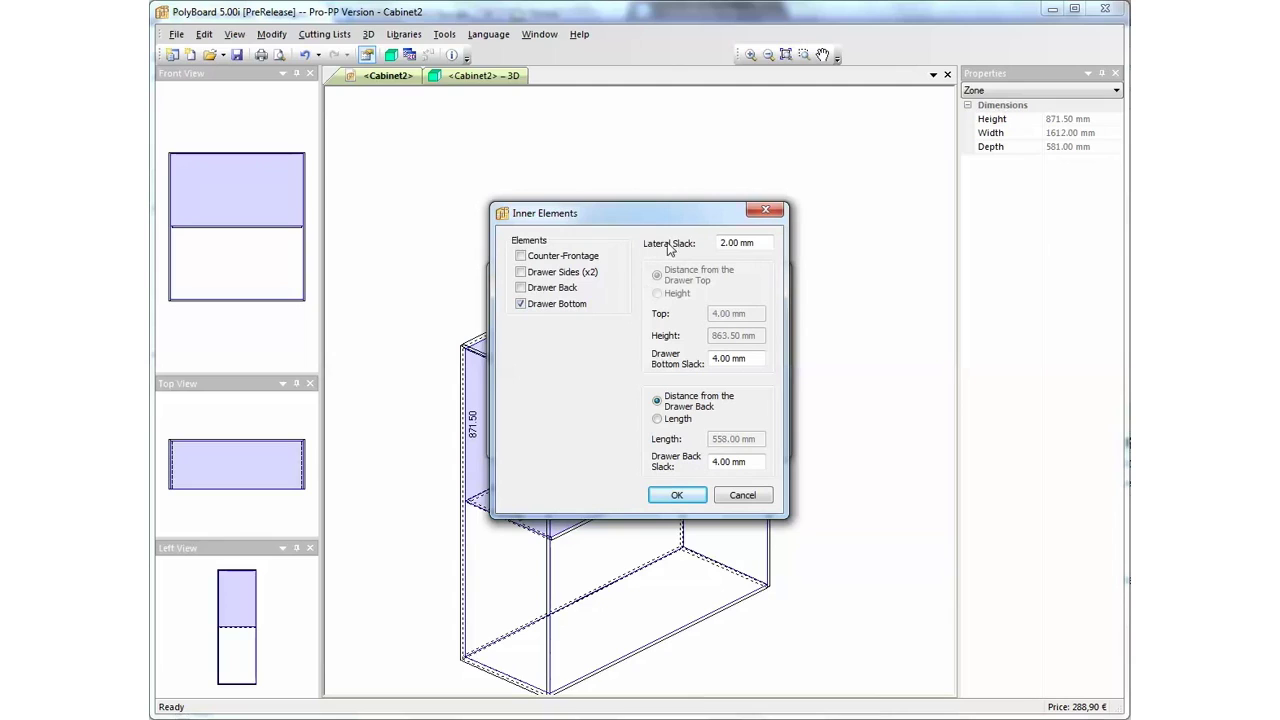
left_click_drag(768, 243, 712, 243)
type("16")
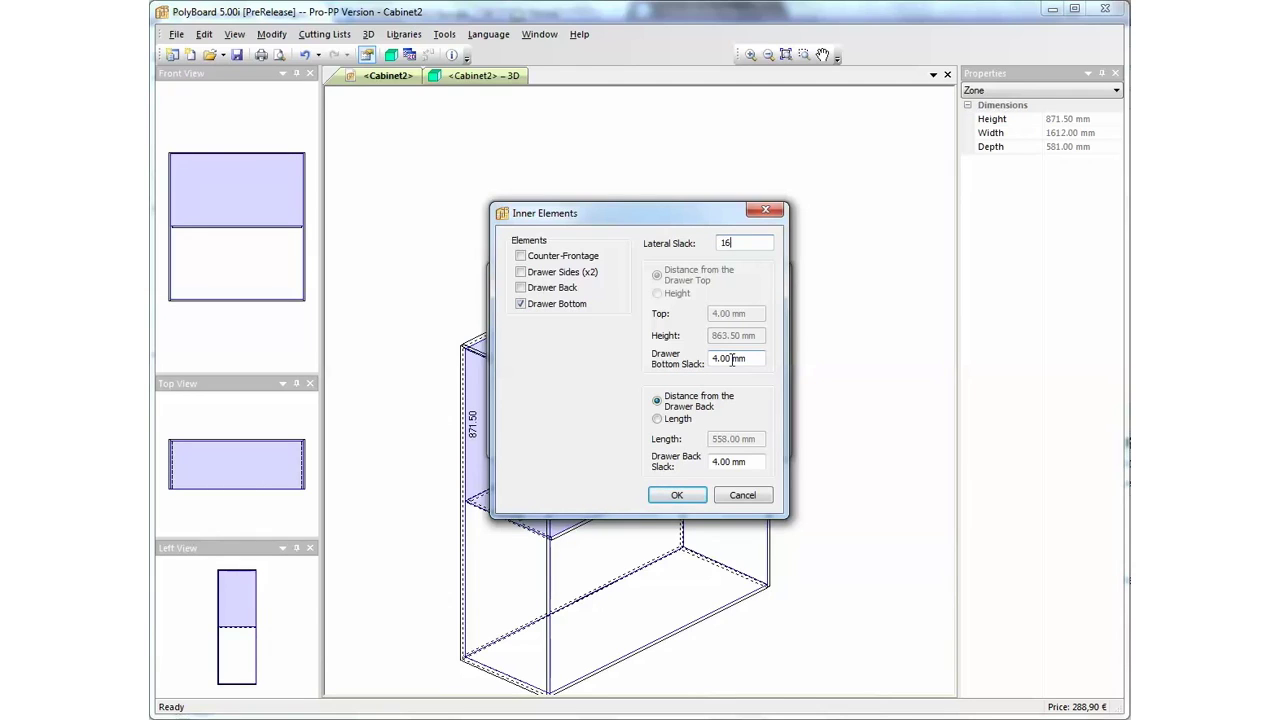
left_click(677, 496)
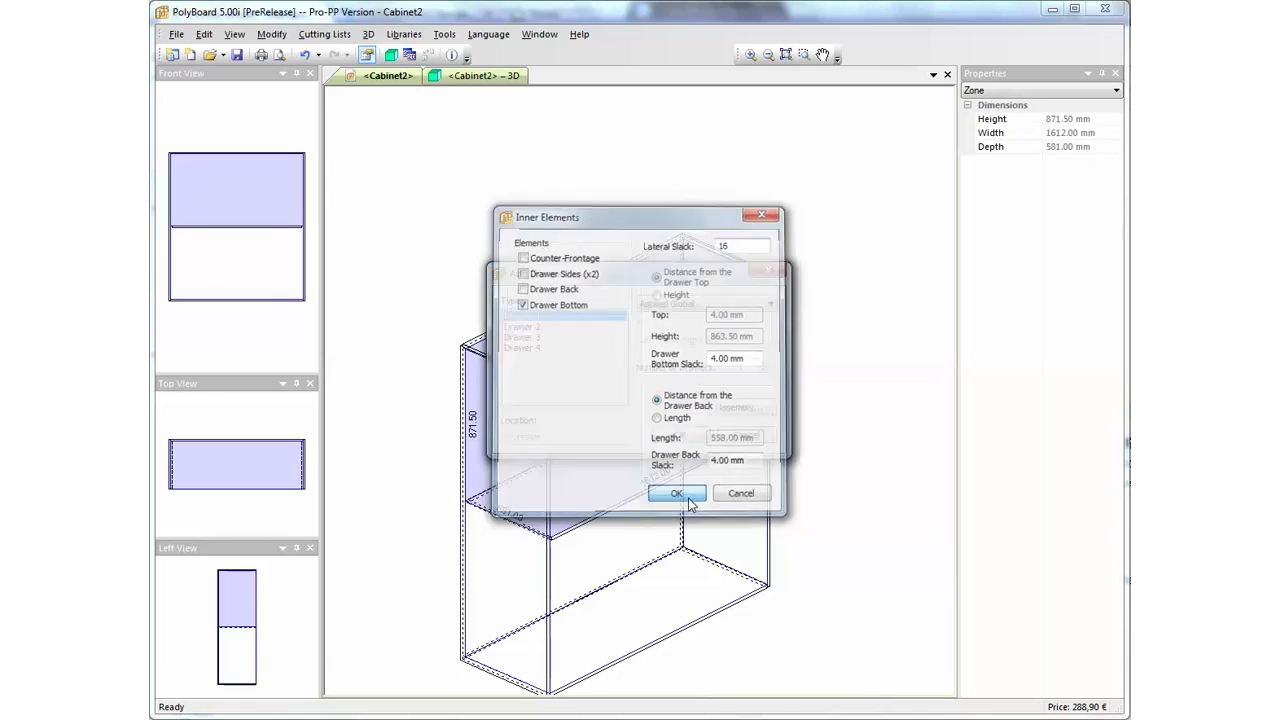
left_click(680, 435)
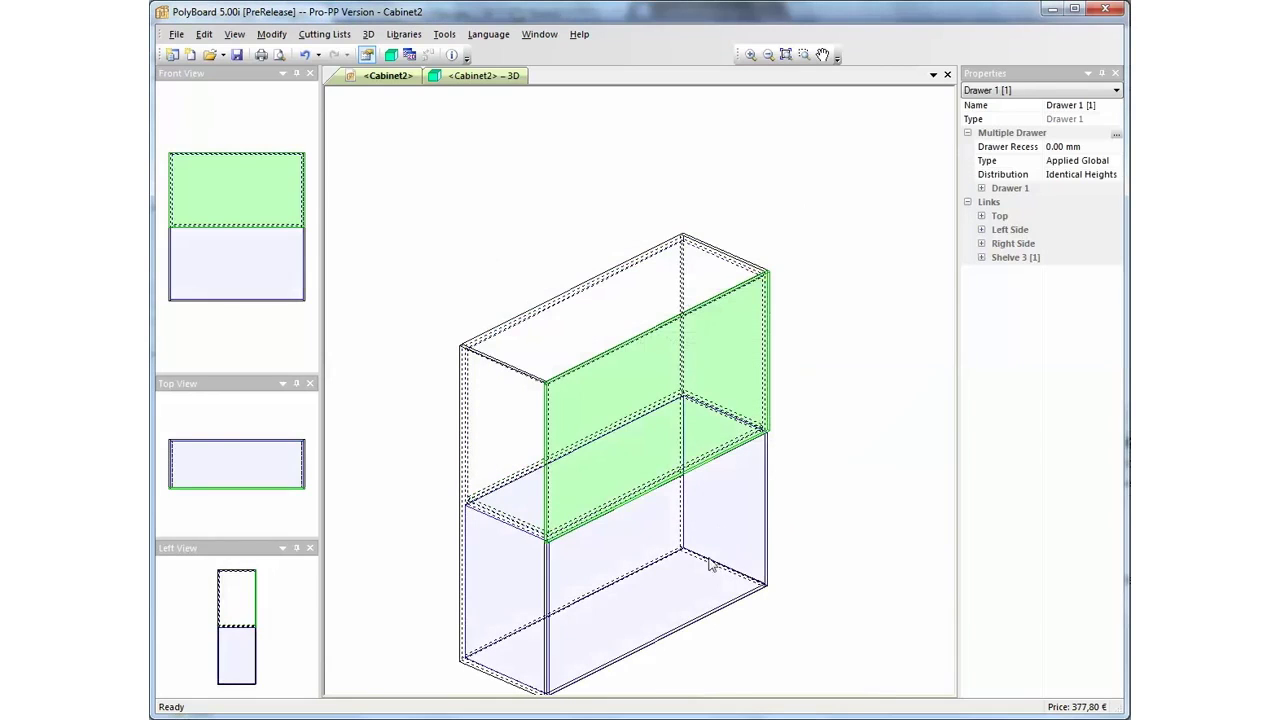
Step: Display the whole cabinet fully rendered in 3D with the drawer open
left_click(480, 75)
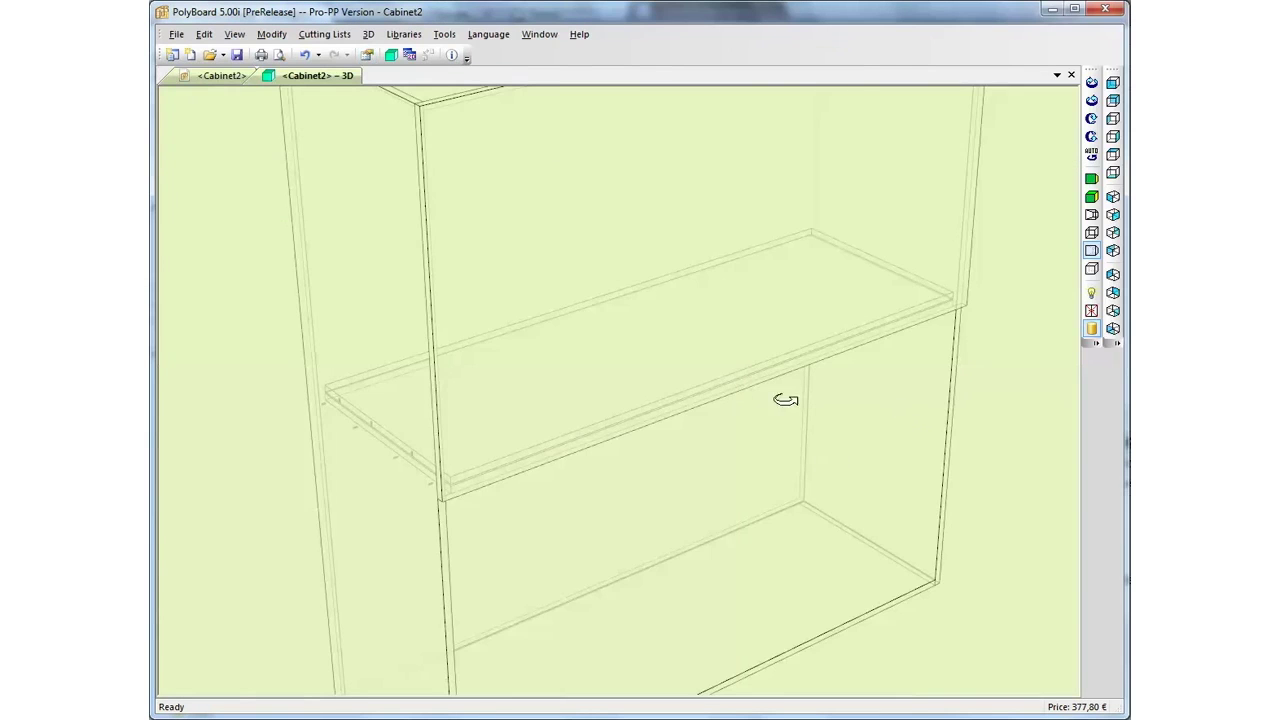
left_click(1092, 178)
scroll(673, 448, "down", 5)
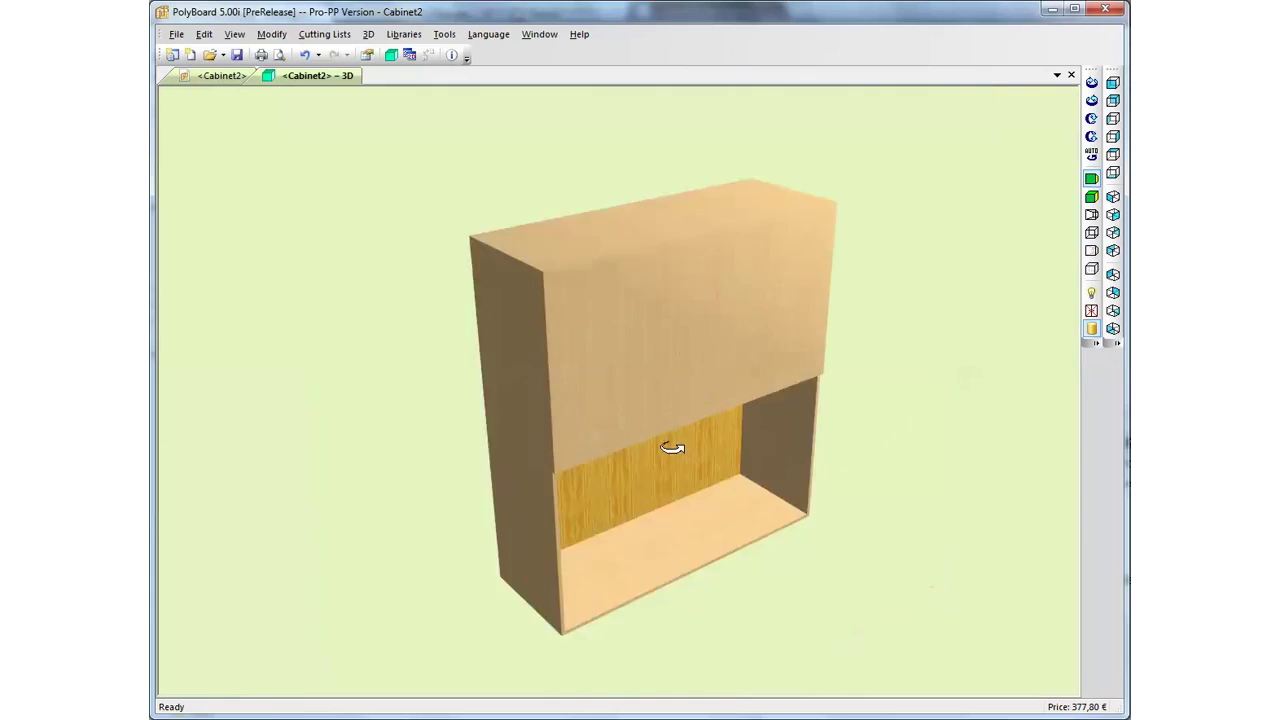
left_click(1092, 312)
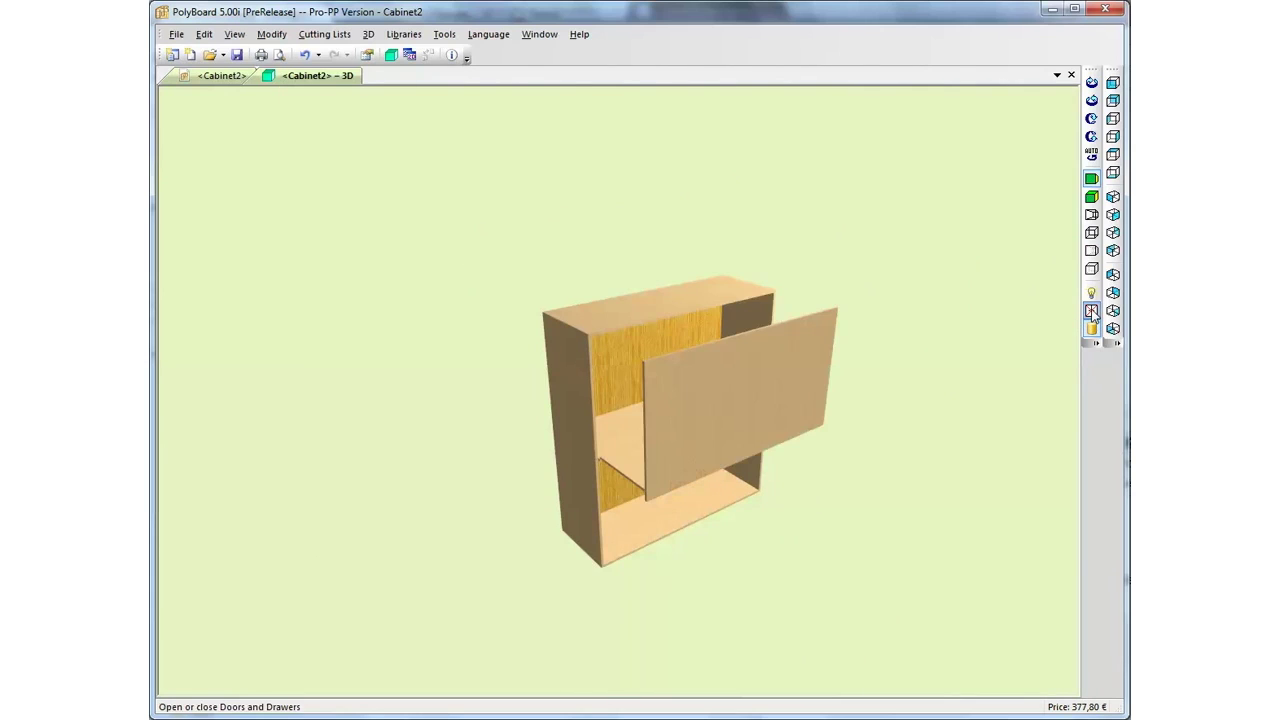
left_click(1092, 312)
left_click(1092, 312)
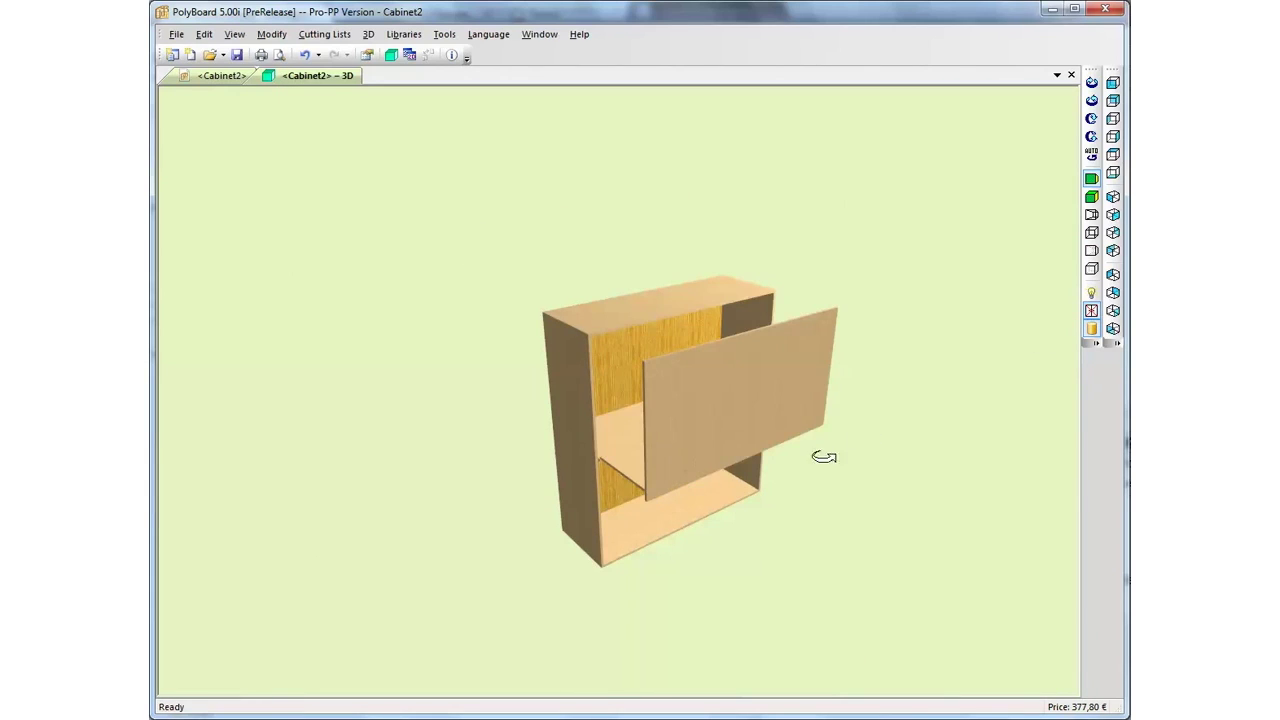
Step: Examine the open drawer's bottom and its gap to the cabinet side from several angles in the rendered 3D view
left_click_drag(583, 534, 646, 423)
scroll(631, 429, "up", 5)
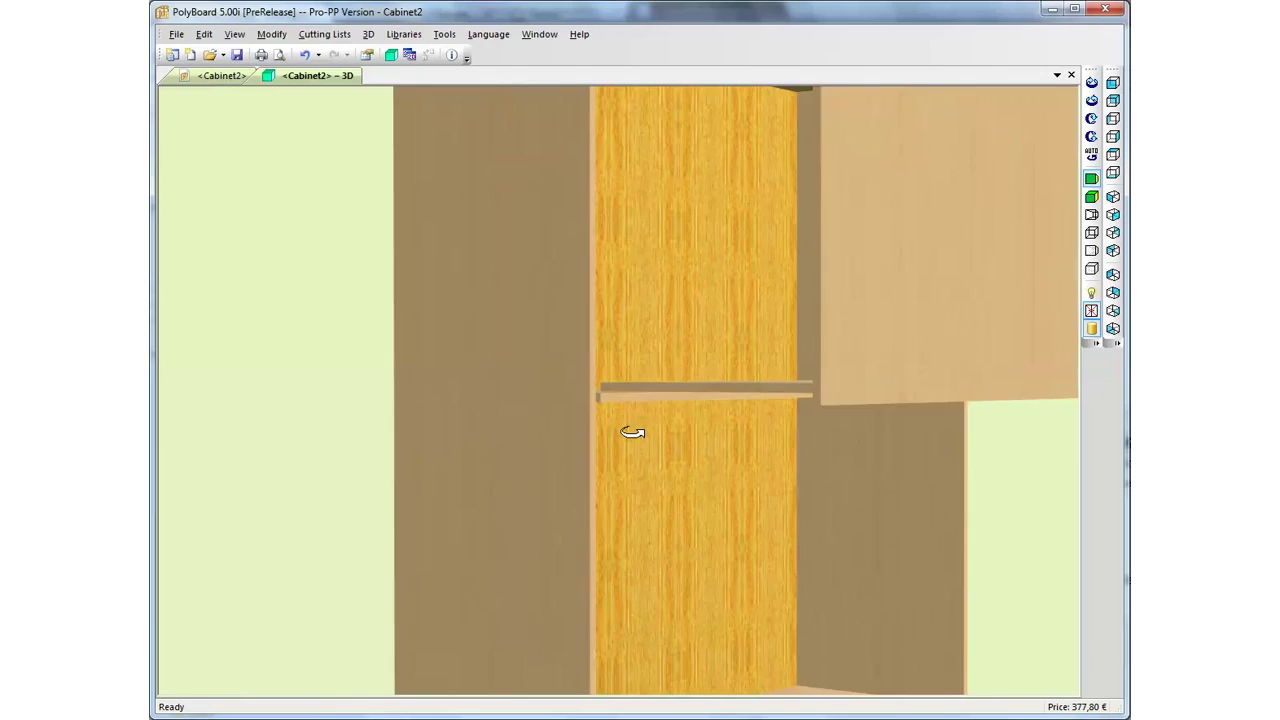
left_click_drag(557, 438, 447, 436)
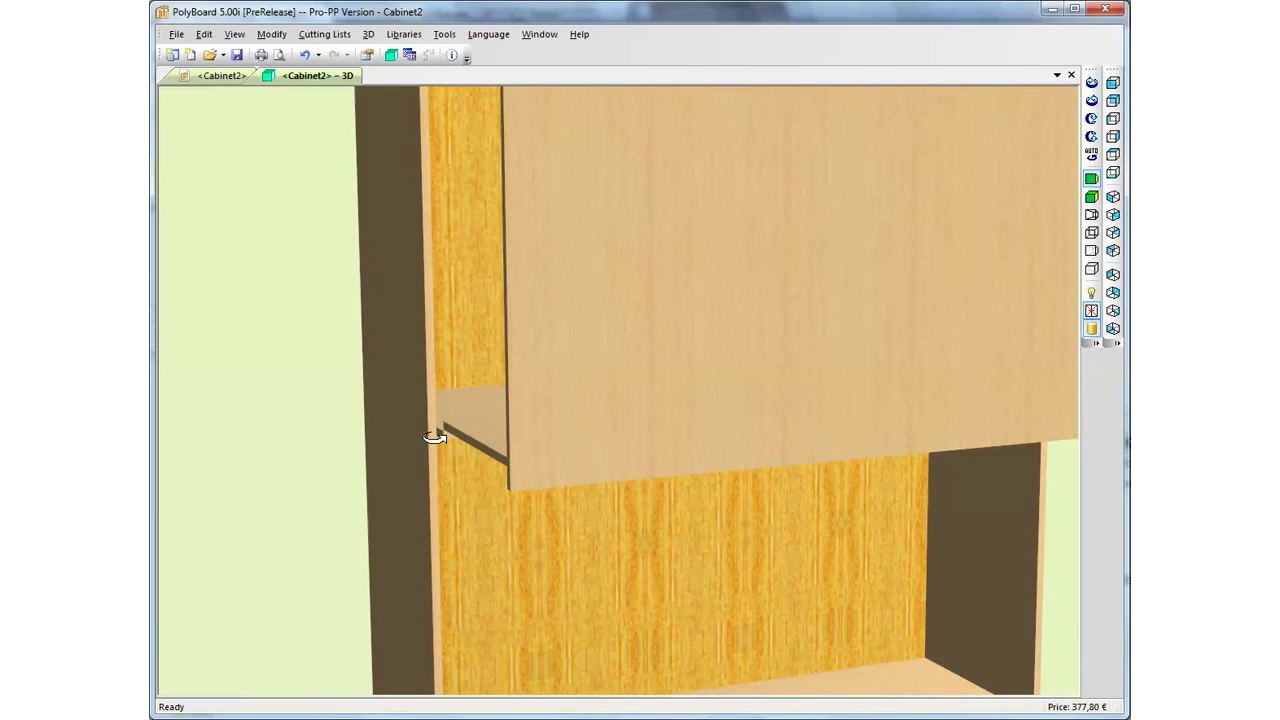
left_click_drag(591, 506, 543, 523)
scroll(651, 523, "down", 3)
scroll(466, 497, "up", 4)
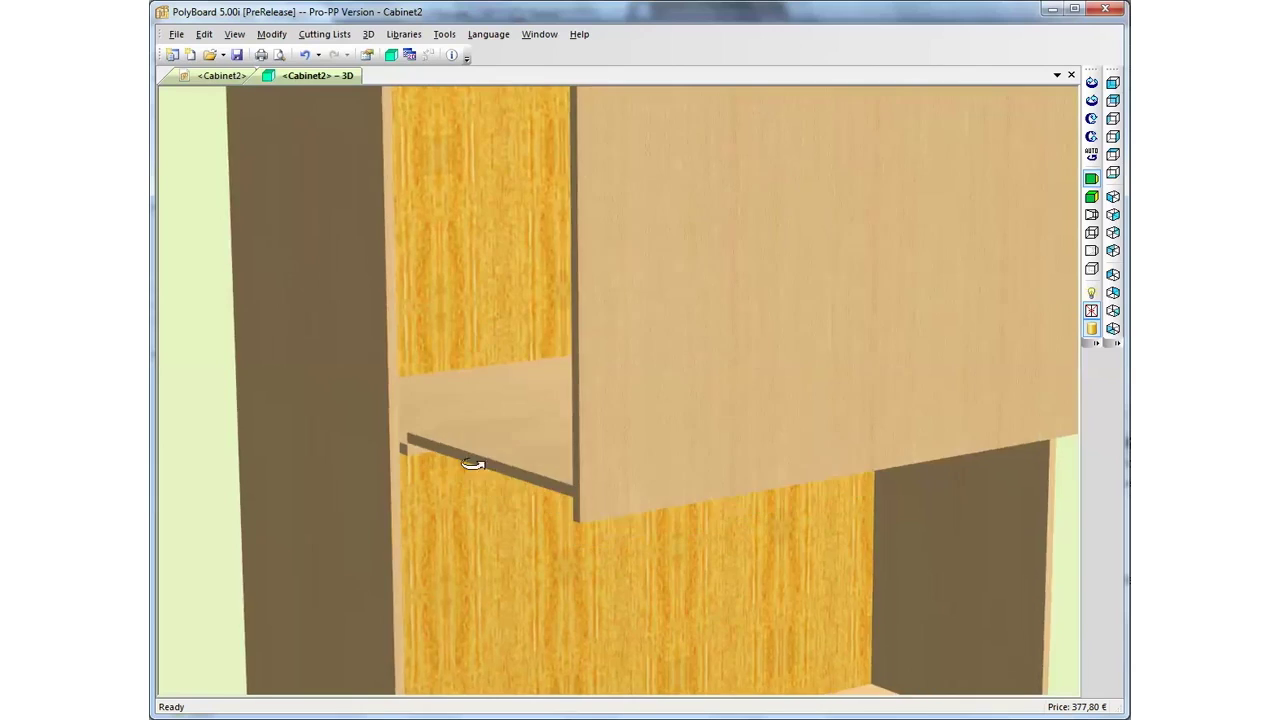
left_click_drag(474, 485, 447, 420)
left_click_drag(414, 351, 380, 386)
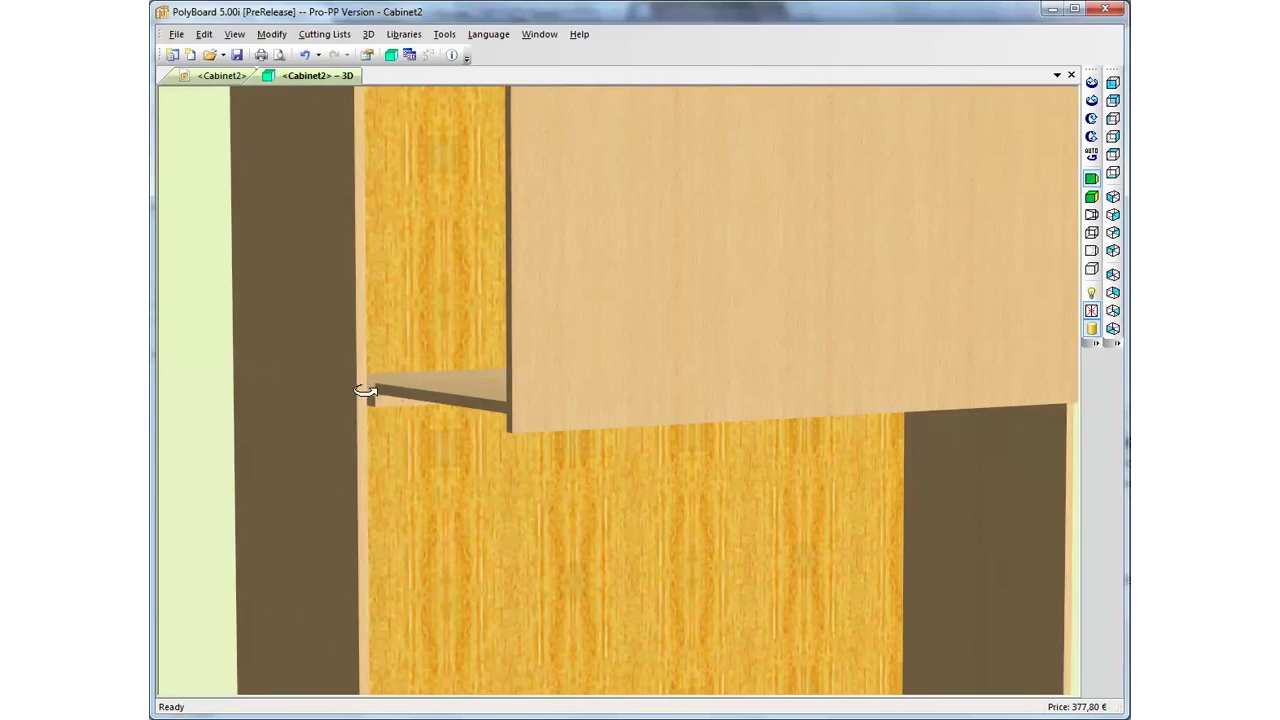
scroll(571, 414, "down", 5)
middle_click_drag(777, 446, 729, 476)
left_click(205, 77)
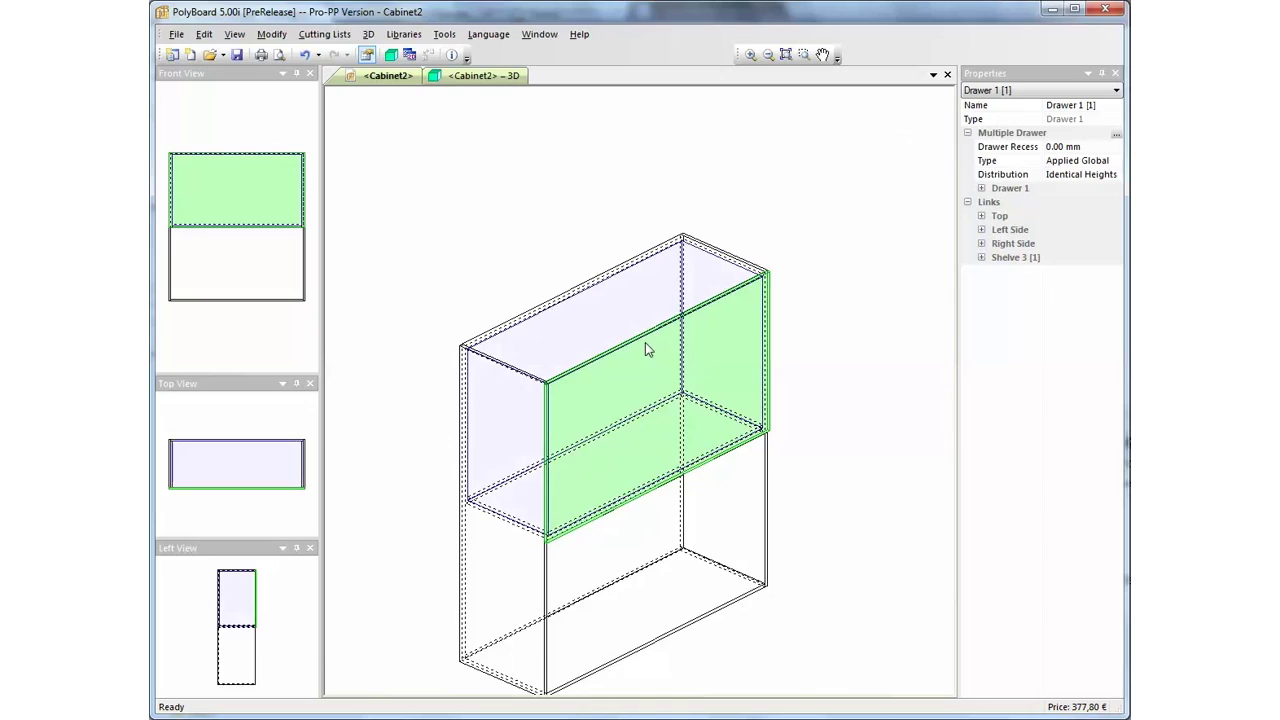
Step: Review the thickness, price and transparency settings of the nil 19 material in the panels materials library
left_click(981, 188)
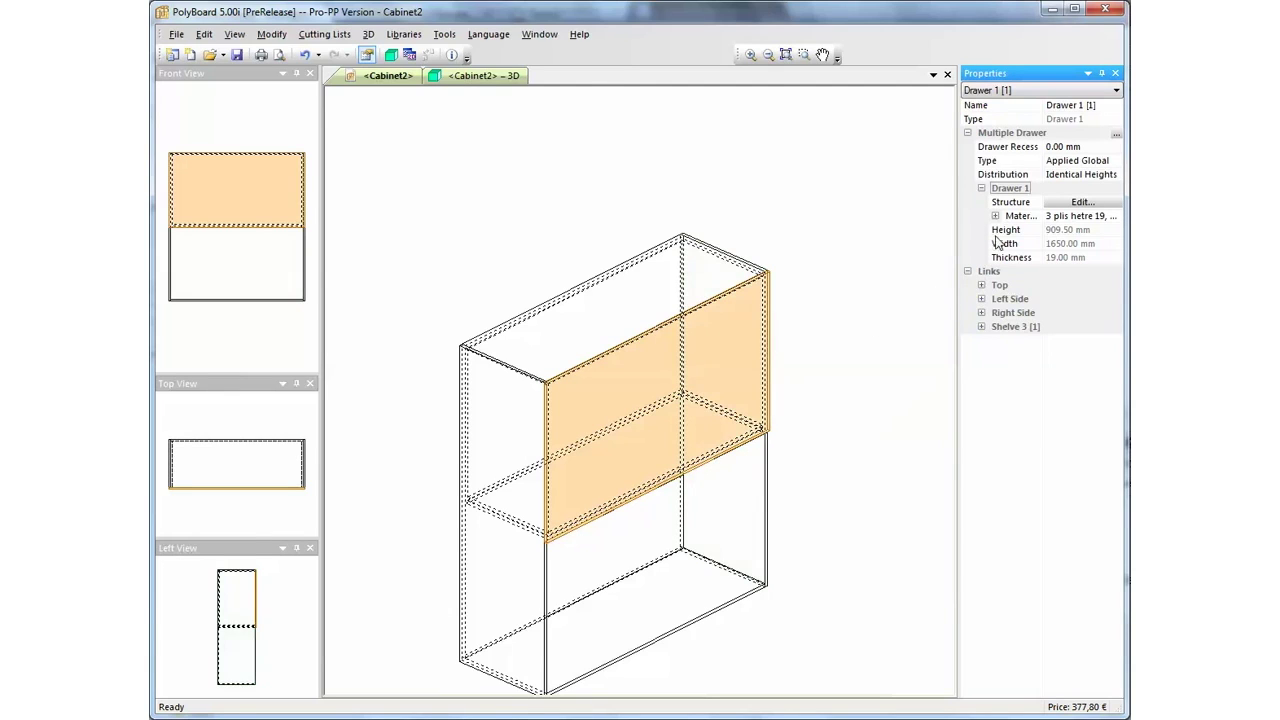
left_click(1080, 216)
left_click(1082, 218)
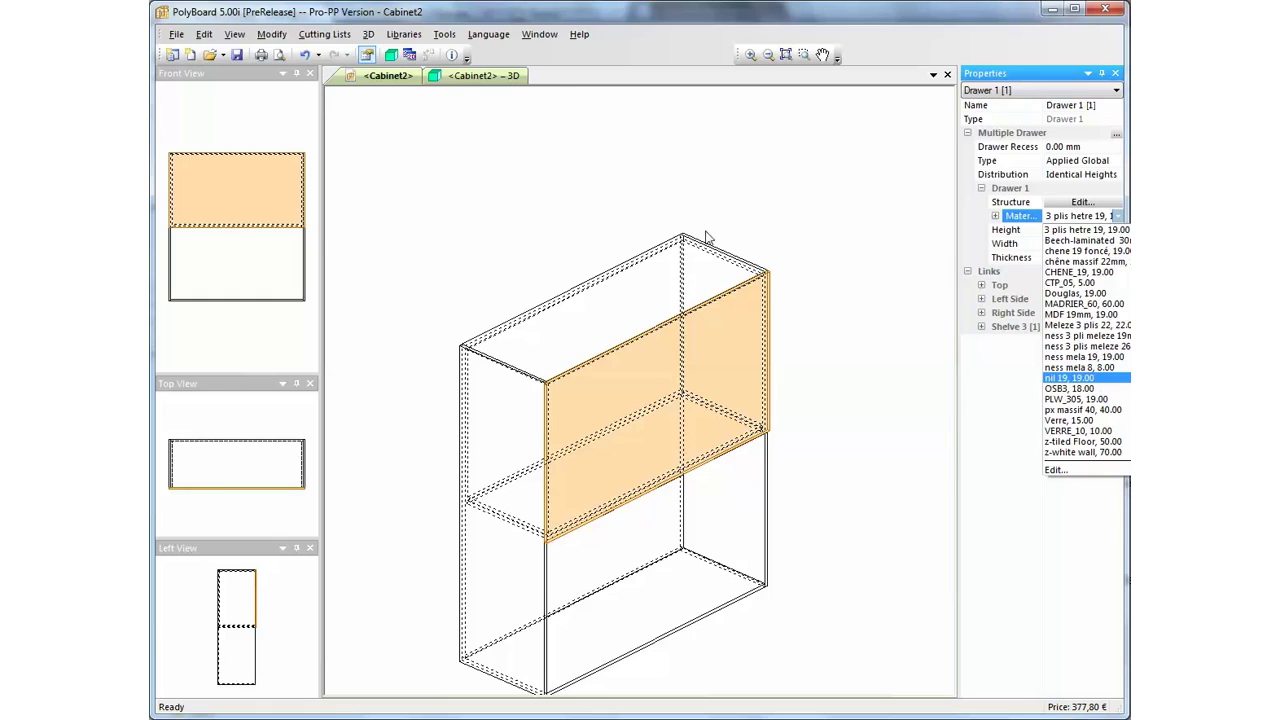
left_click(404, 36)
left_click(404, 34)
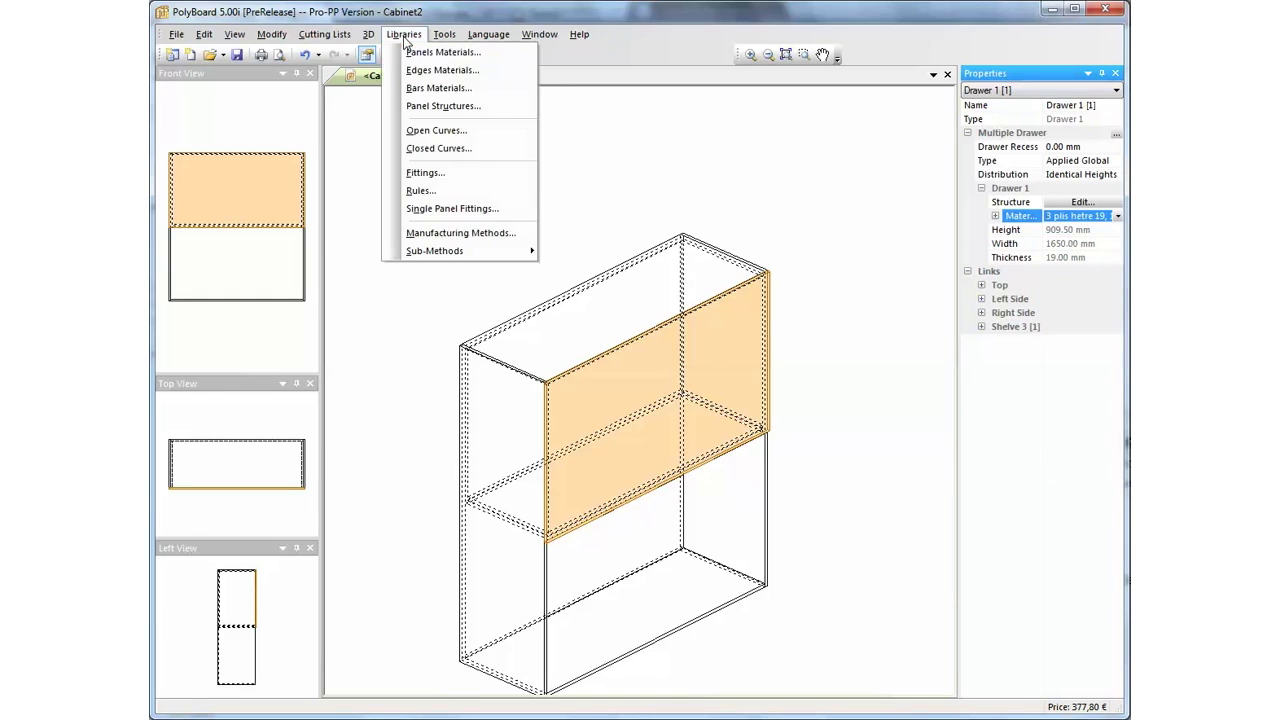
left_click(432, 52)
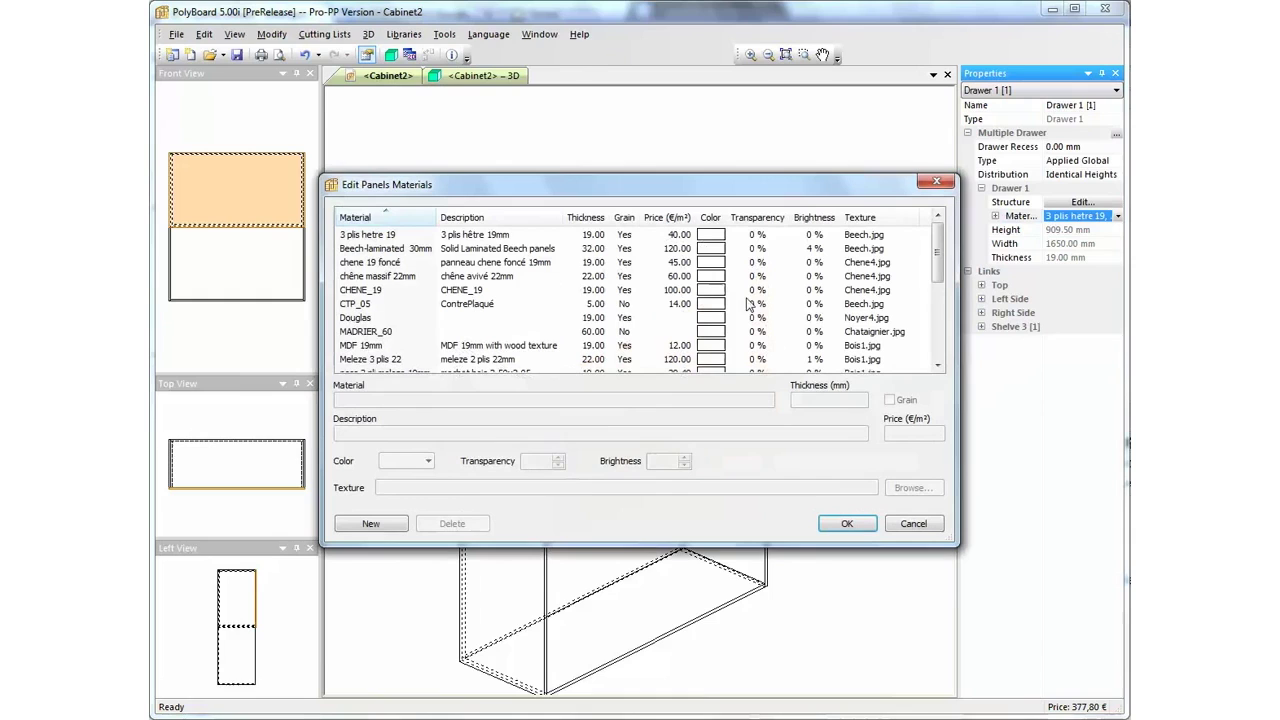
scroll(930, 308, "down", 3)
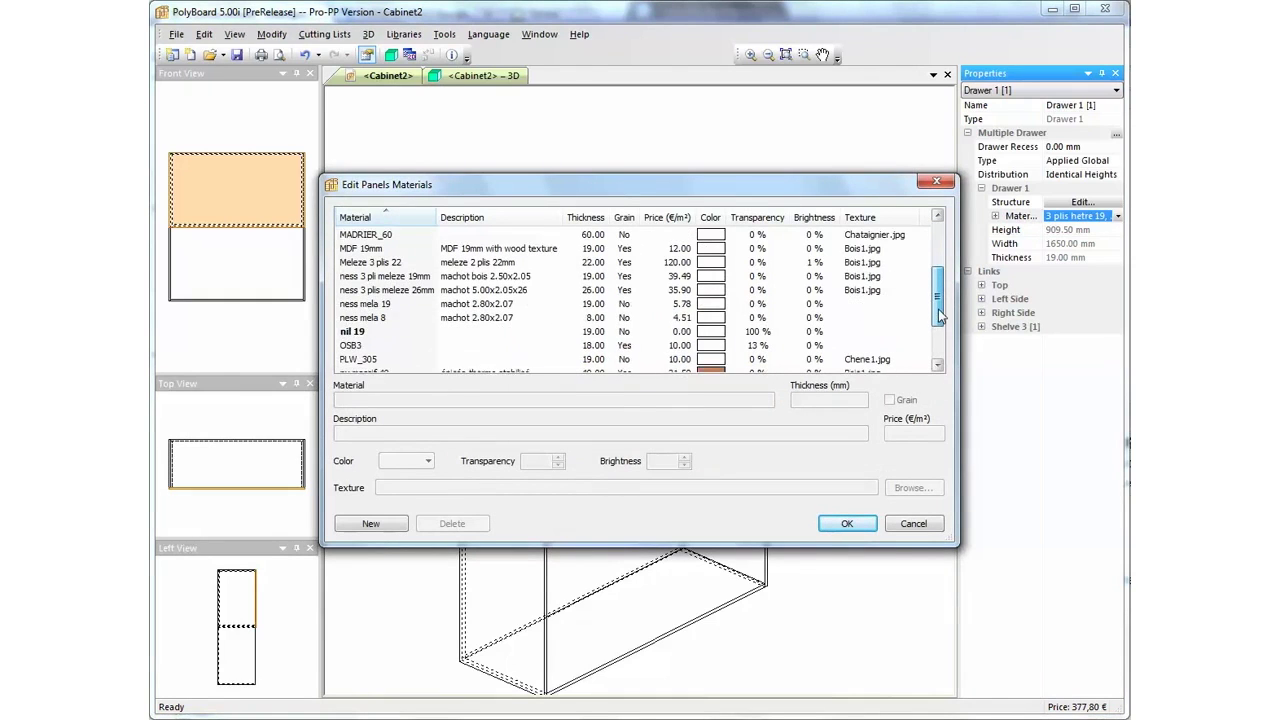
left_click(355, 318)
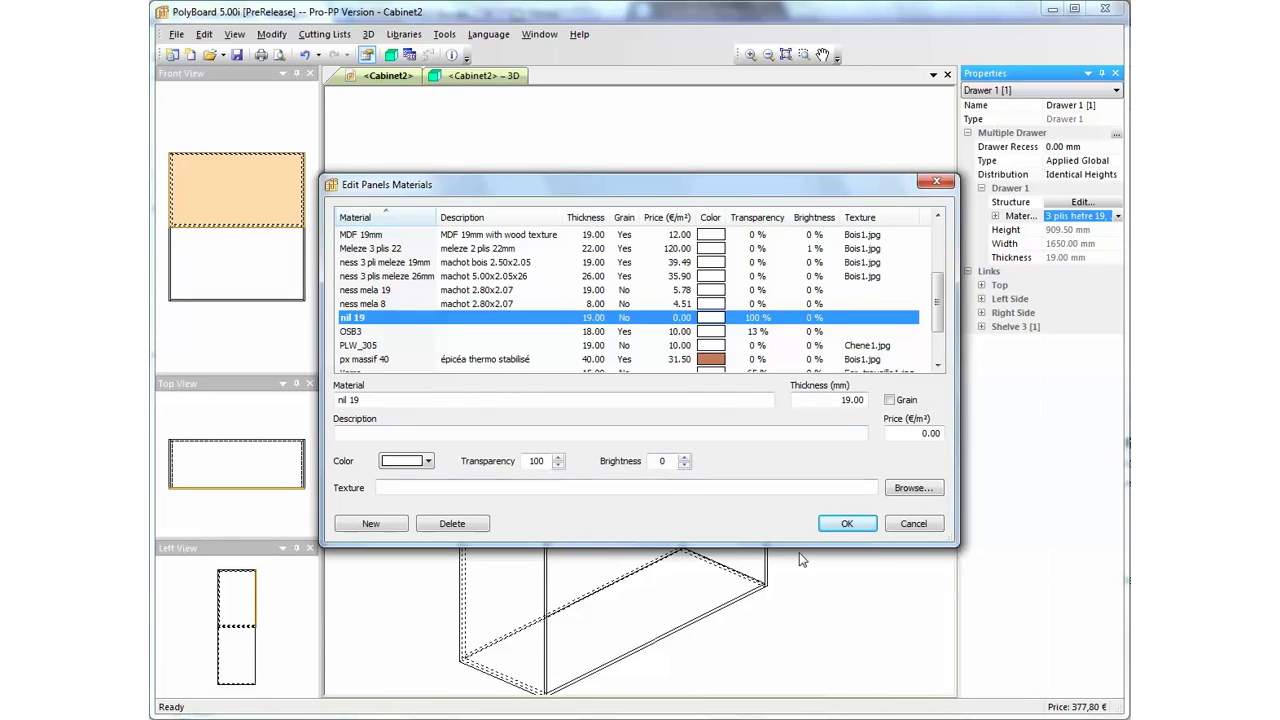
left_click(848, 523)
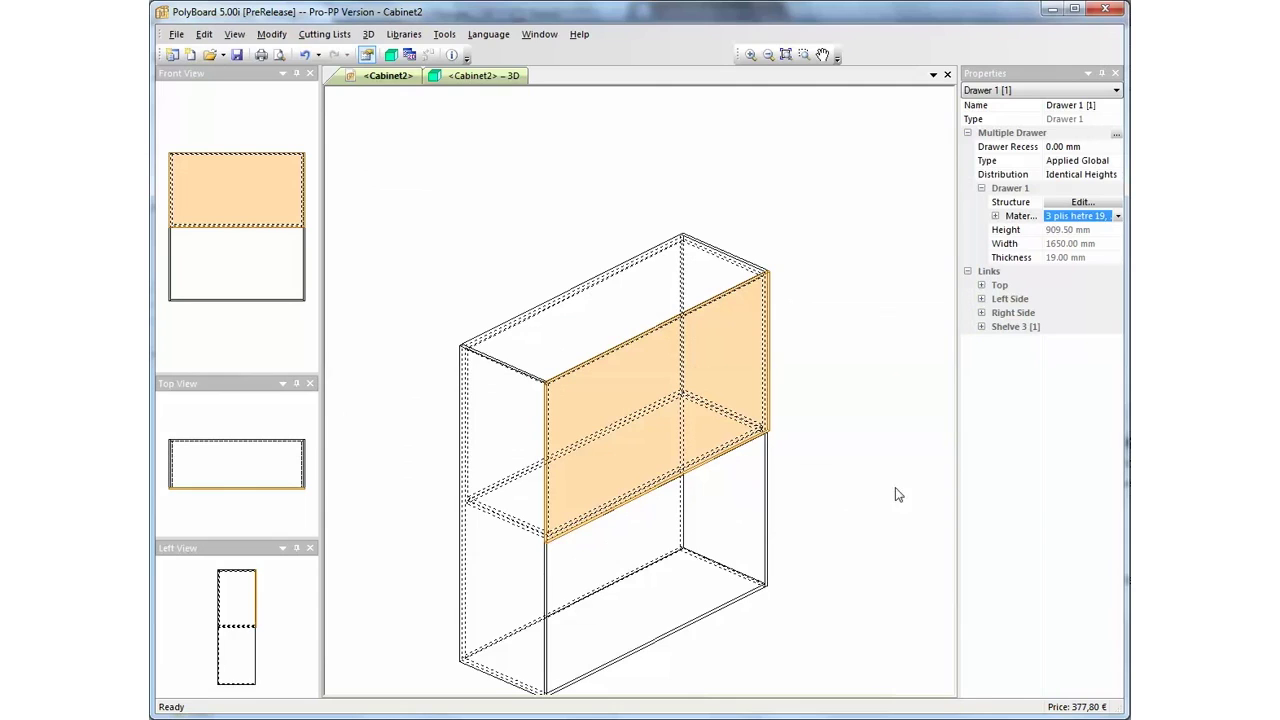
Step: Set the material of the Drawer 1 front in the upper zone to nil 19, 19.00
left_click(1080, 218)
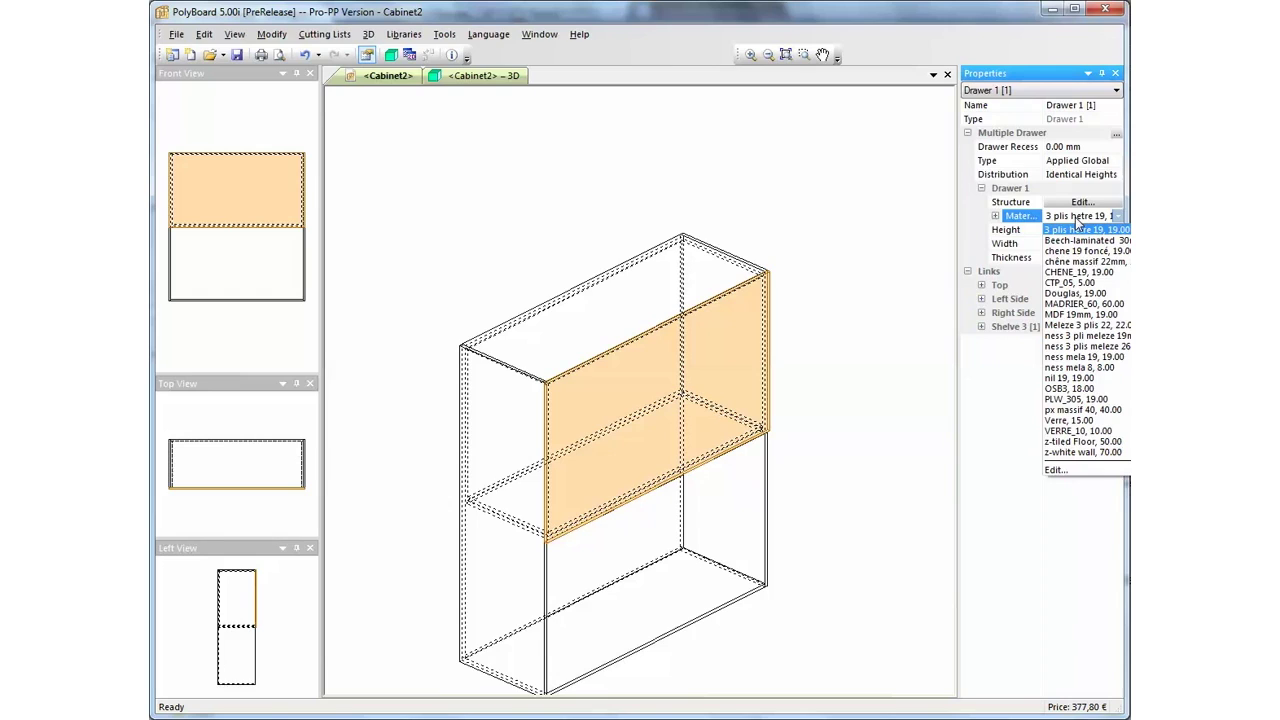
left_click(1070, 378)
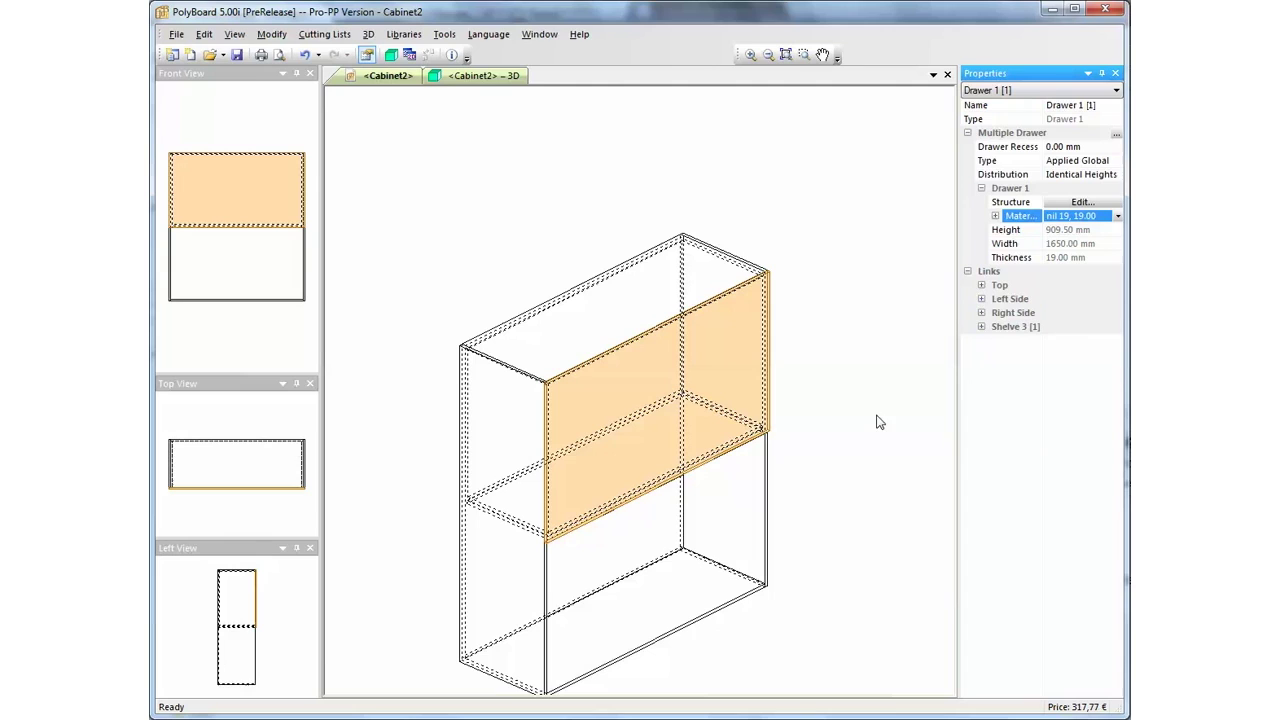
left_click(1058, 303)
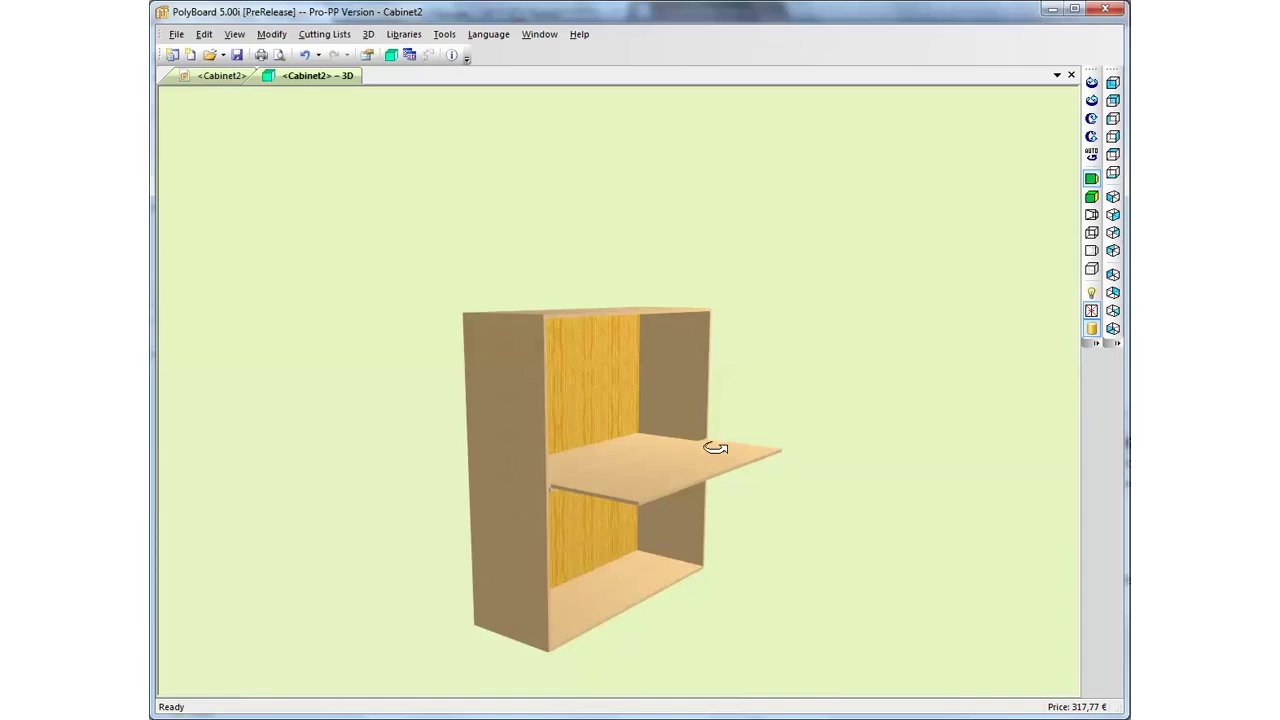
Step: Inspect the cabinet in the rendered 3D view from a raised angle, opening and closing the drawer to check its sliding bottom
left_click_drag(715, 447, 591, 446)
scroll(609, 466, "up", 3)
scroll(641, 453, "down", 3)
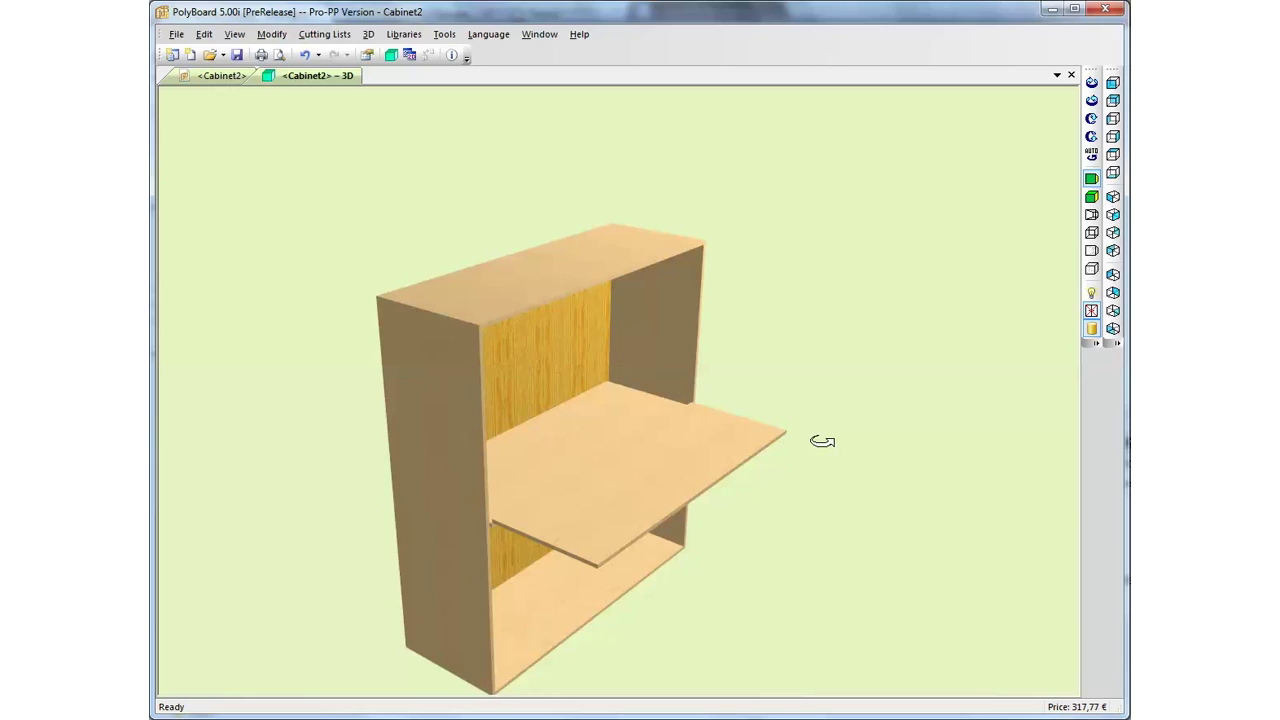
left_click(1093, 311)
left_click(1093, 311)
left_click(1093, 311)
left_click(1093, 311)
left_click(1093, 311)
left_click(1093, 311)
left_click(1093, 311)
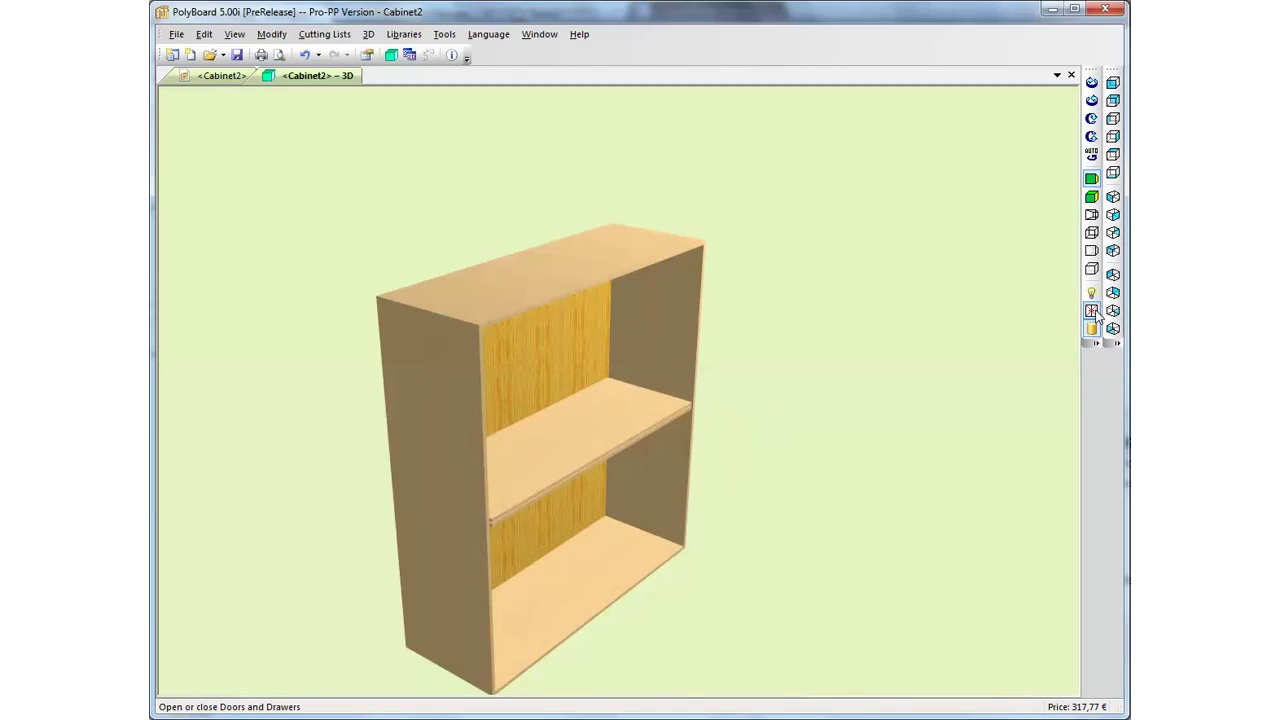
Step: Set the material of the fixed shelf Shelve 3 beneath the drawer to nil 19, 19.00
left_click(215, 76)
scroll(563, 572, "up", 4)
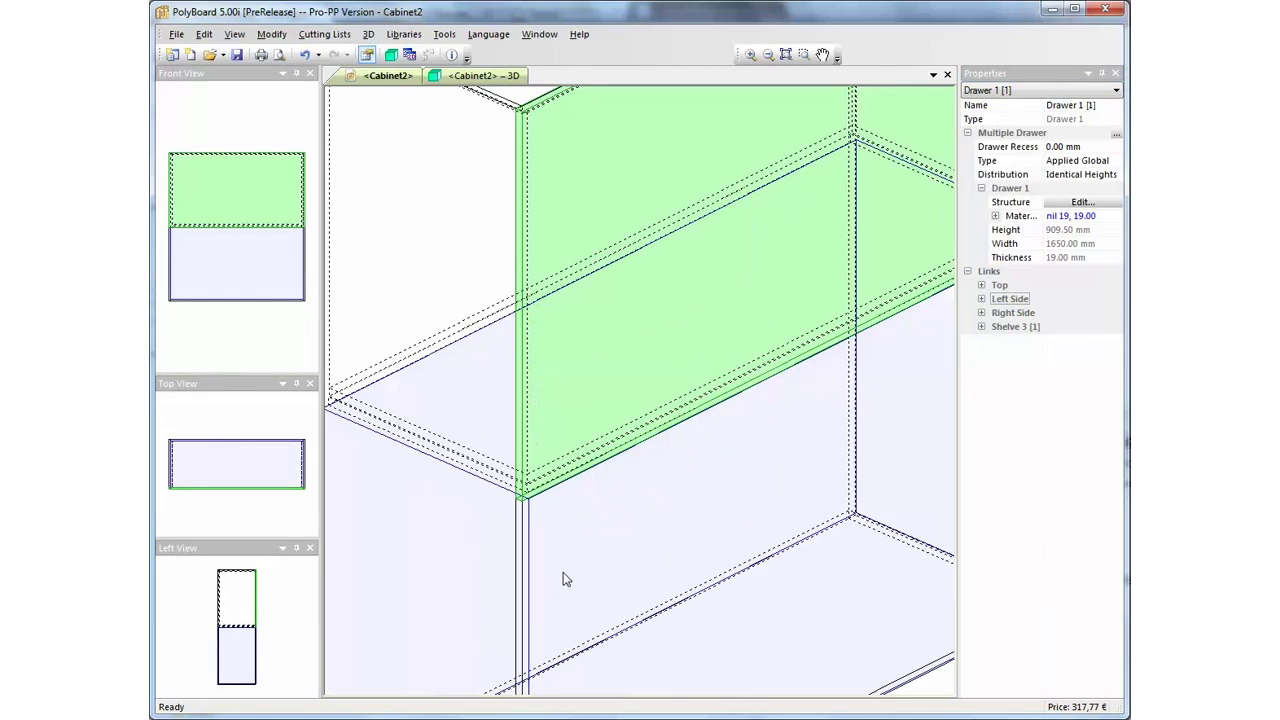
mouse_move(522, 532)
middle_mouse_down()
mouse_move(641, 498)
mouse_move(532, 491)
middle_mouse_up()
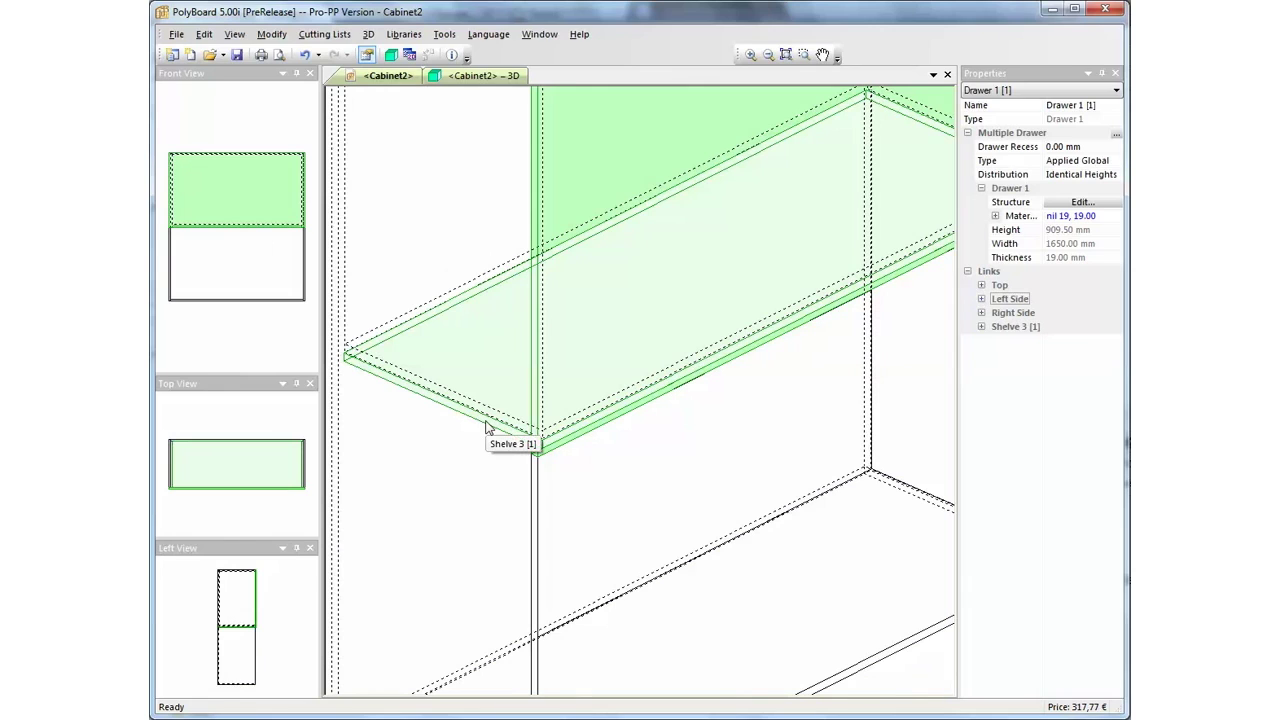
left_click(488, 427)
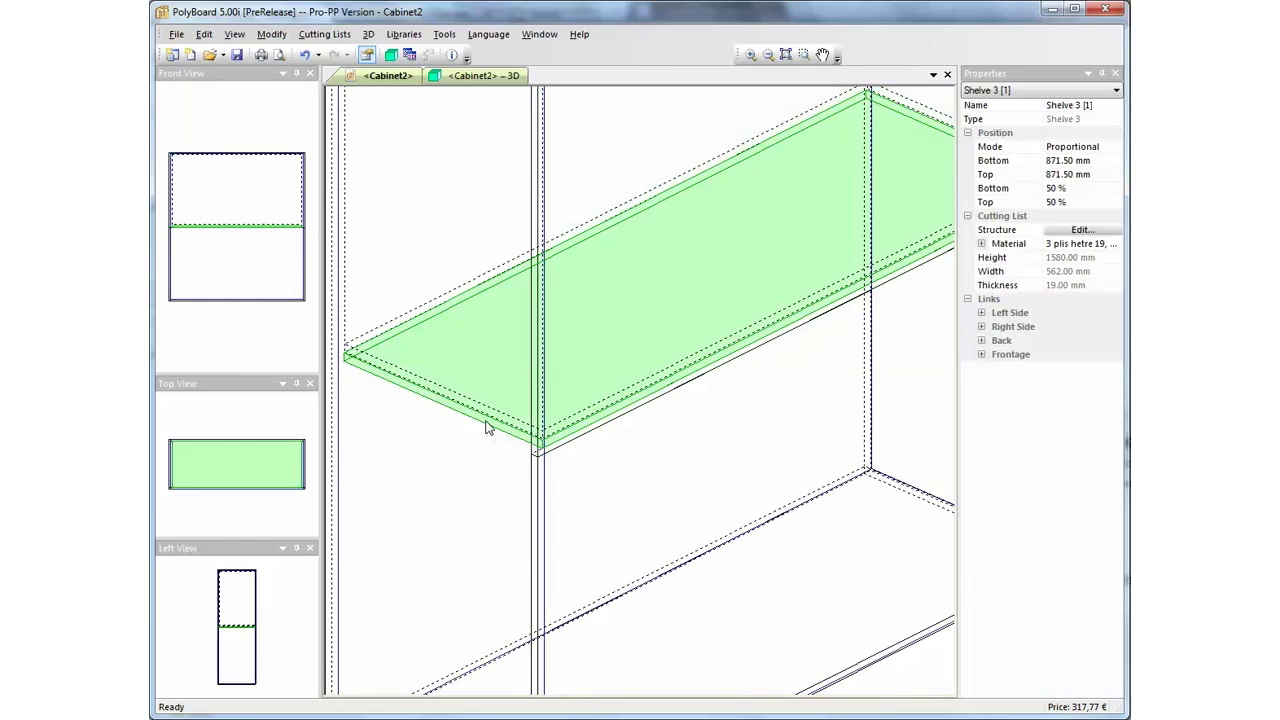
left_click(1070, 245)
left_click(1070, 245)
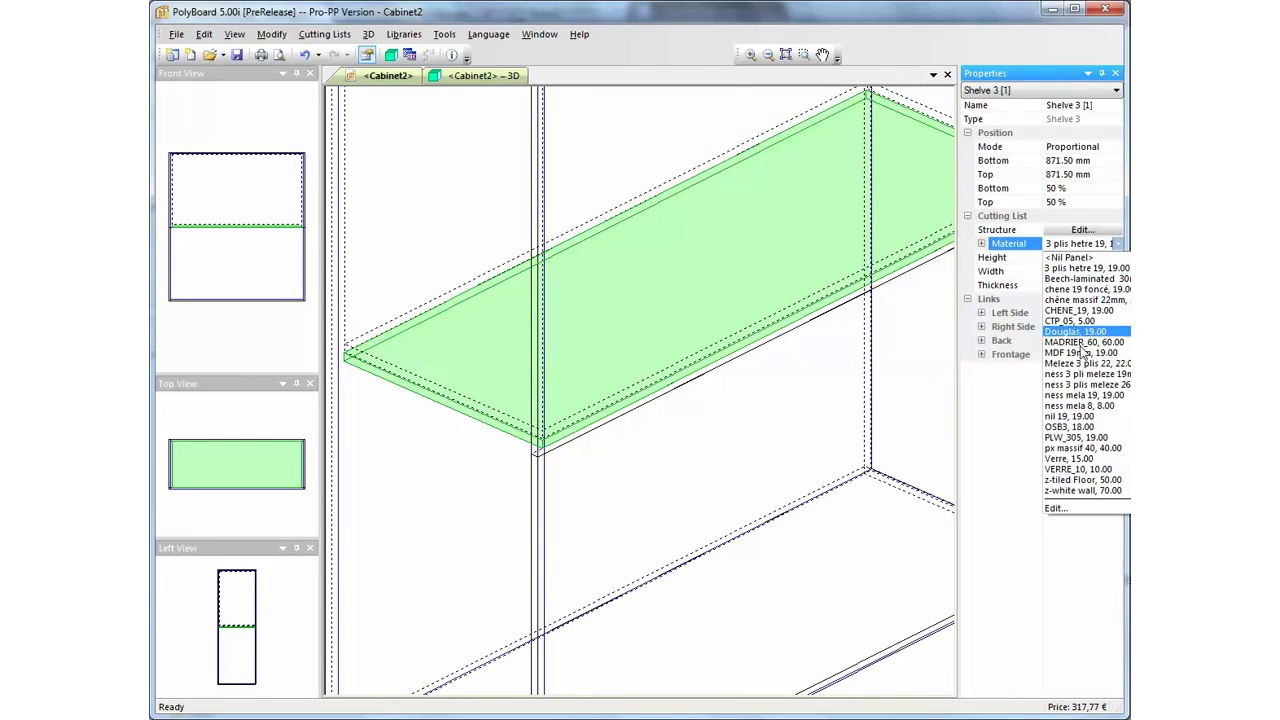
left_click(1070, 416)
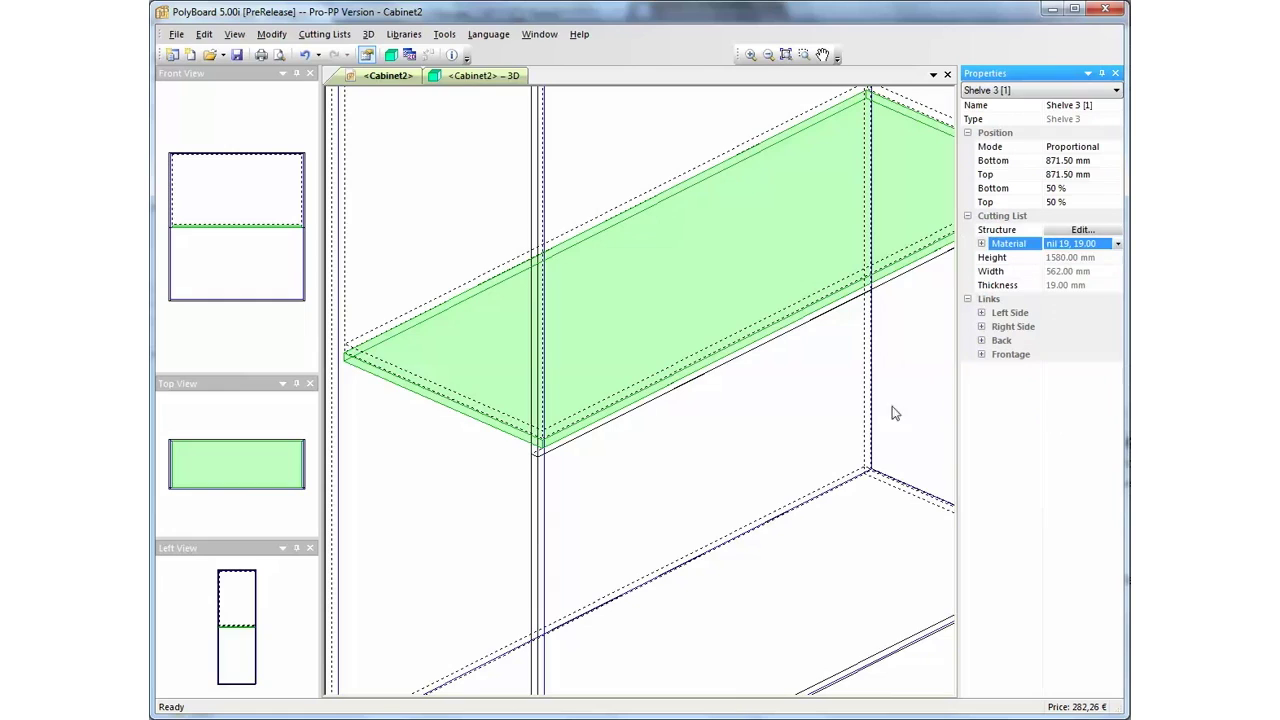
Step: Check the sliding shelf in the rendered 3D view by opening and closing it repeatedly, leaving it closed
left_click(497, 77)
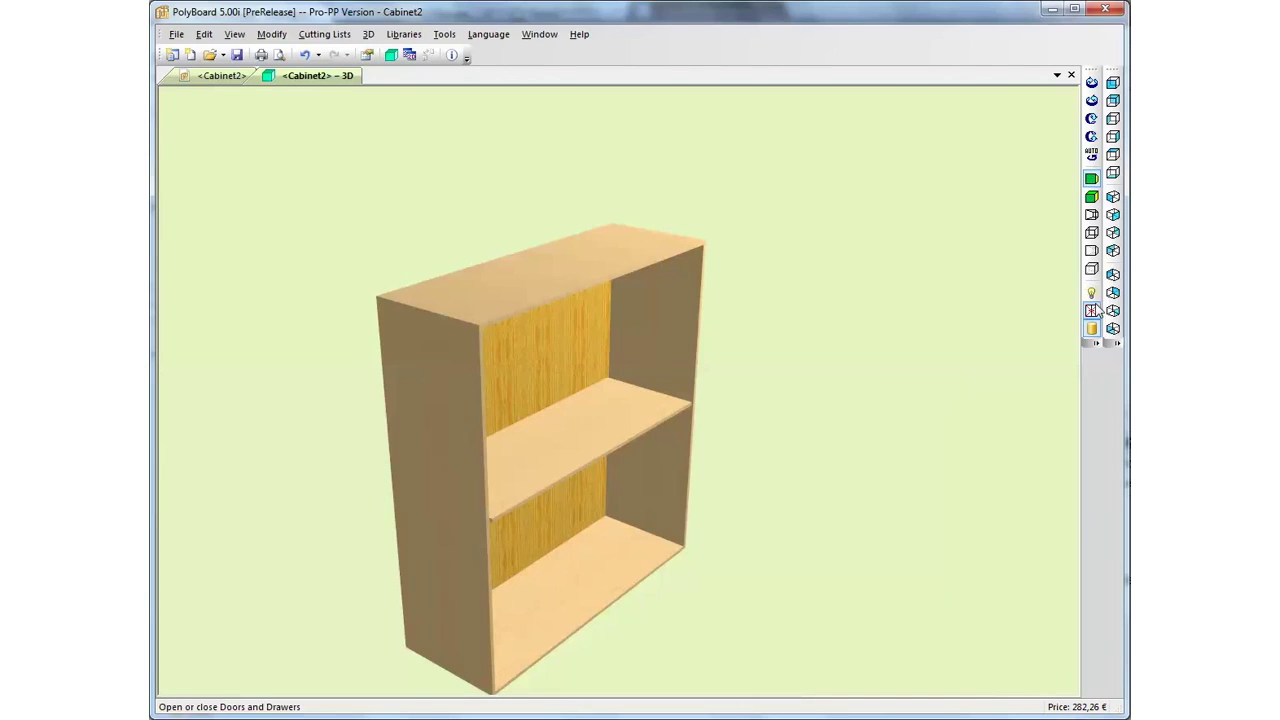
left_click(1092, 311)
left_click(1092, 311)
left_click(1092, 311)
left_click(1092, 311)
left_click(1092, 311)
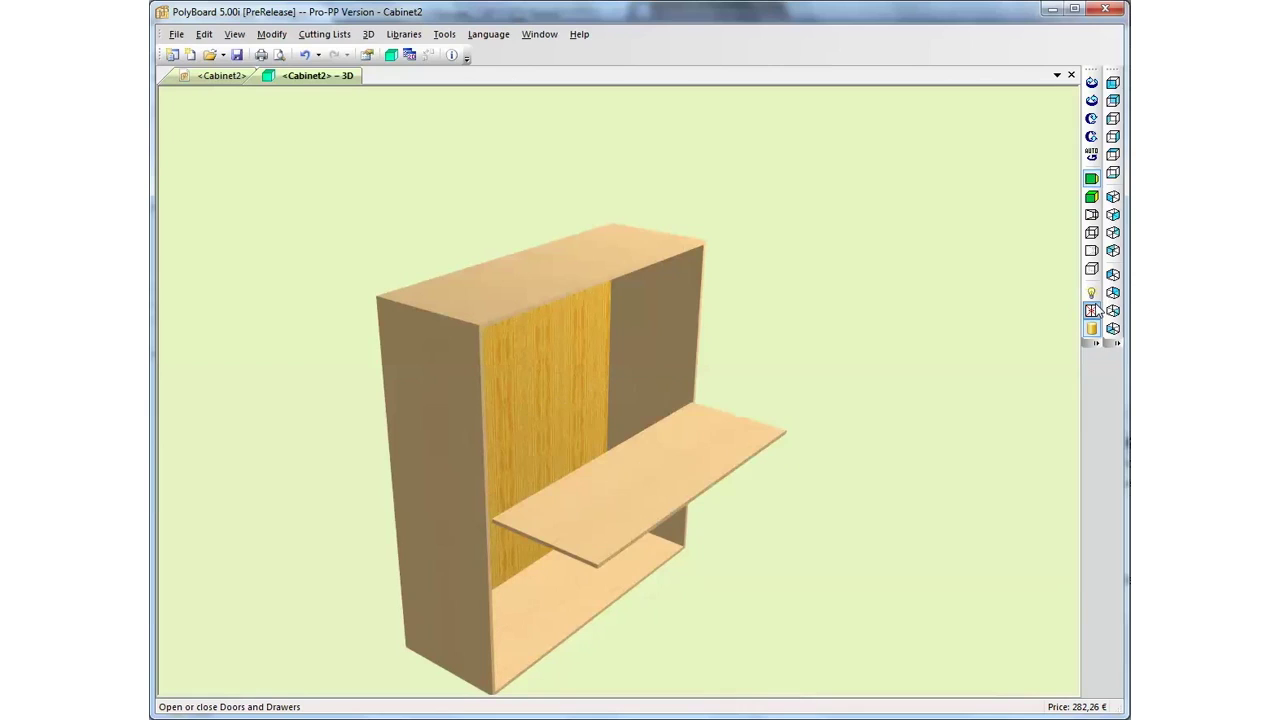
left_click(1094, 310)
left_click(1094, 310)
left_click(1094, 310)
left_click(1094, 310)
left_click(1094, 310)
left_click(1094, 310)
left_click(1094, 310)
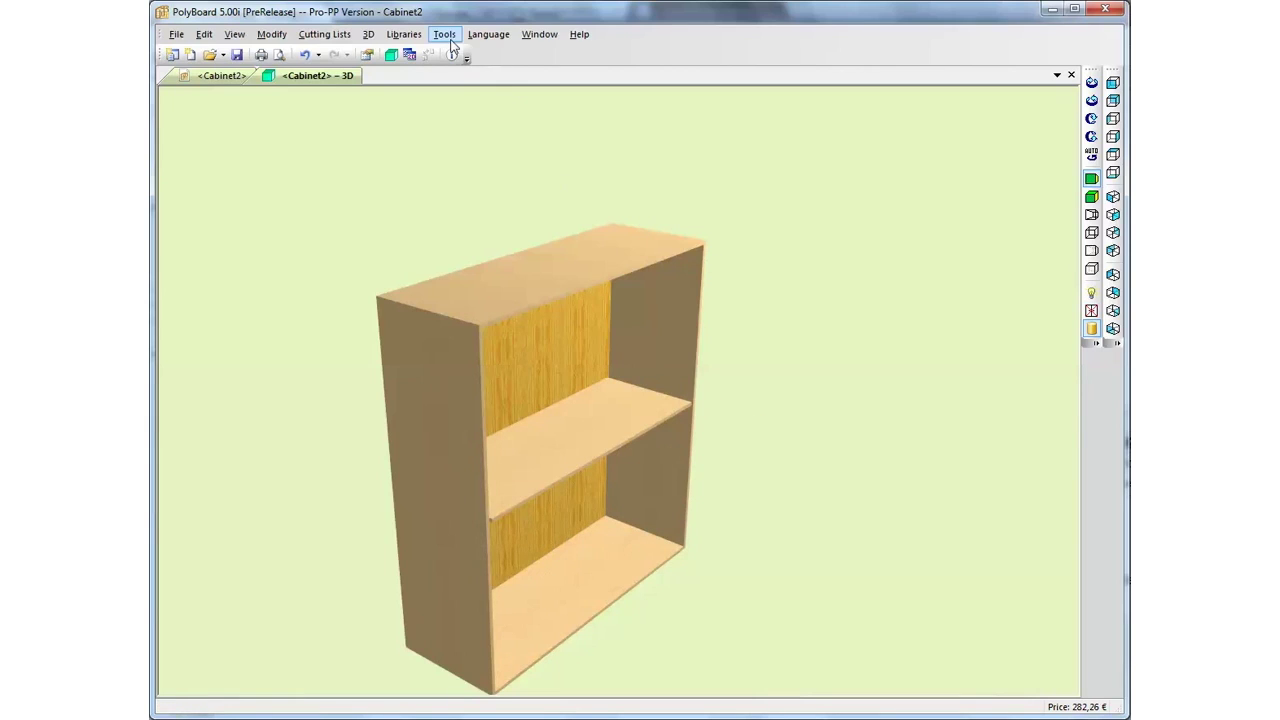
Step: Review the nil 19 entry's transparency setting in the panels materials library
left_click(400, 38)
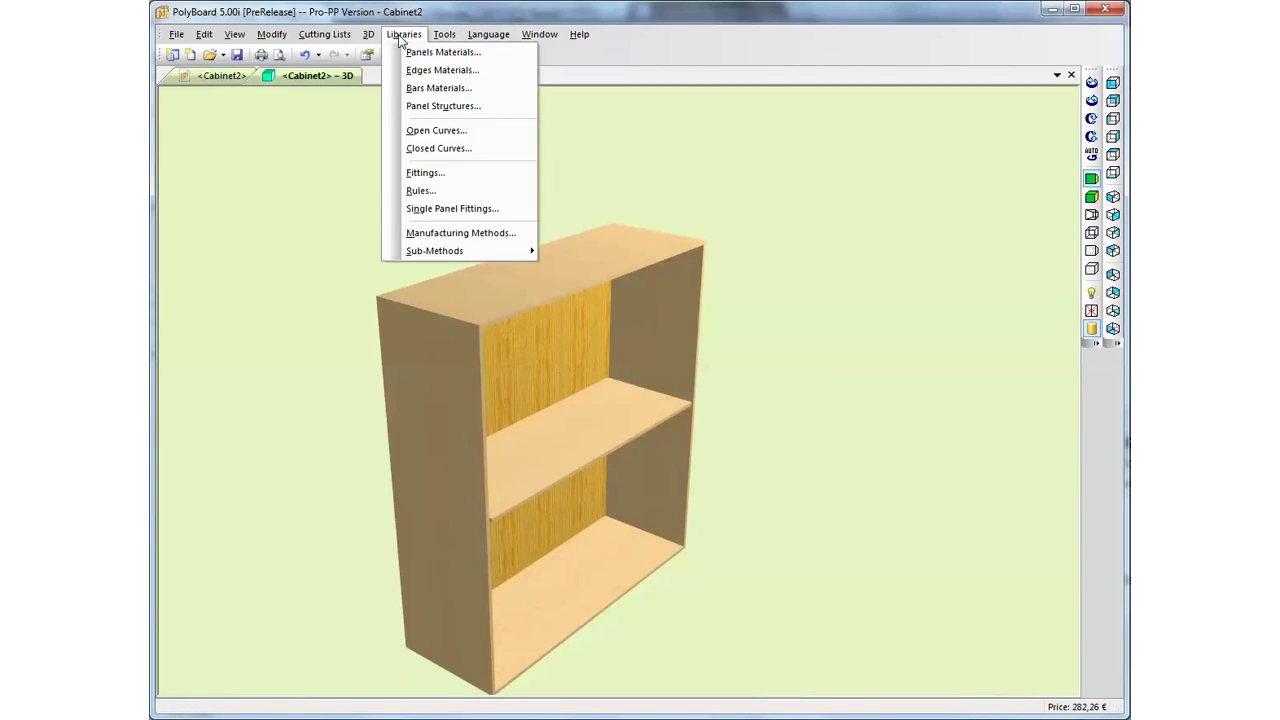
left_click(440, 52)
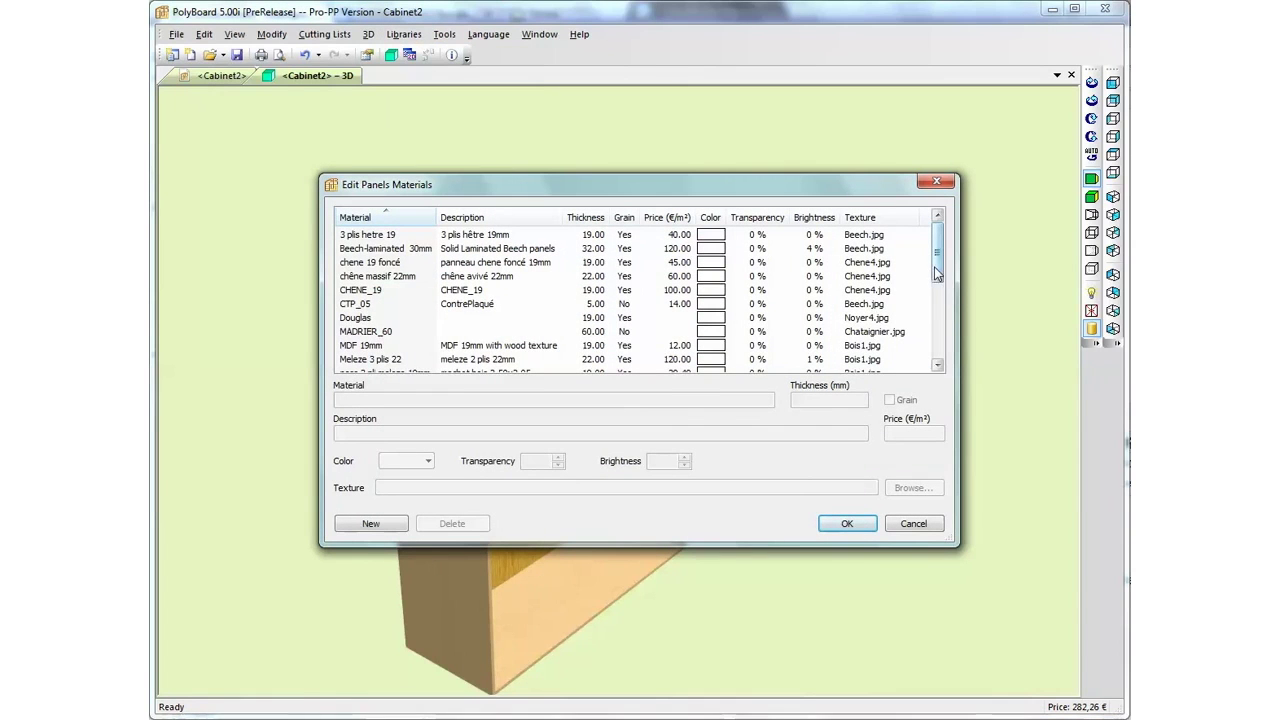
scroll(934, 266, "down", 2)
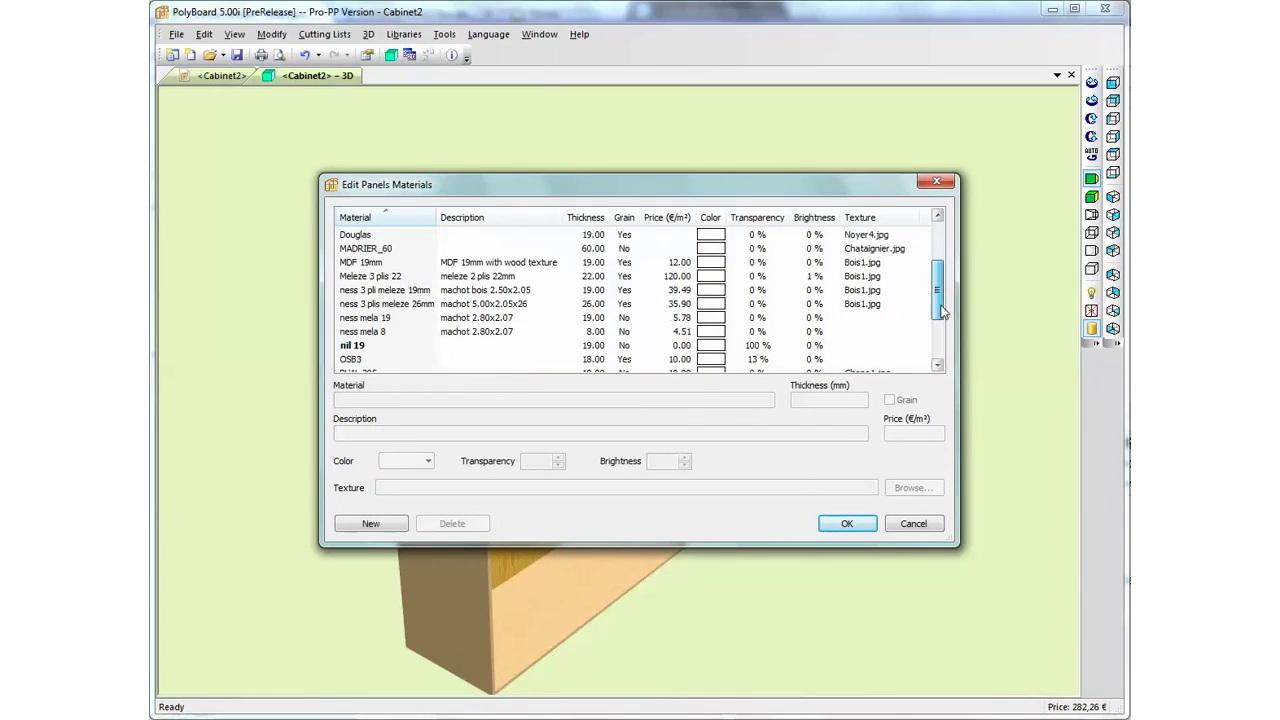
left_click(386, 348)
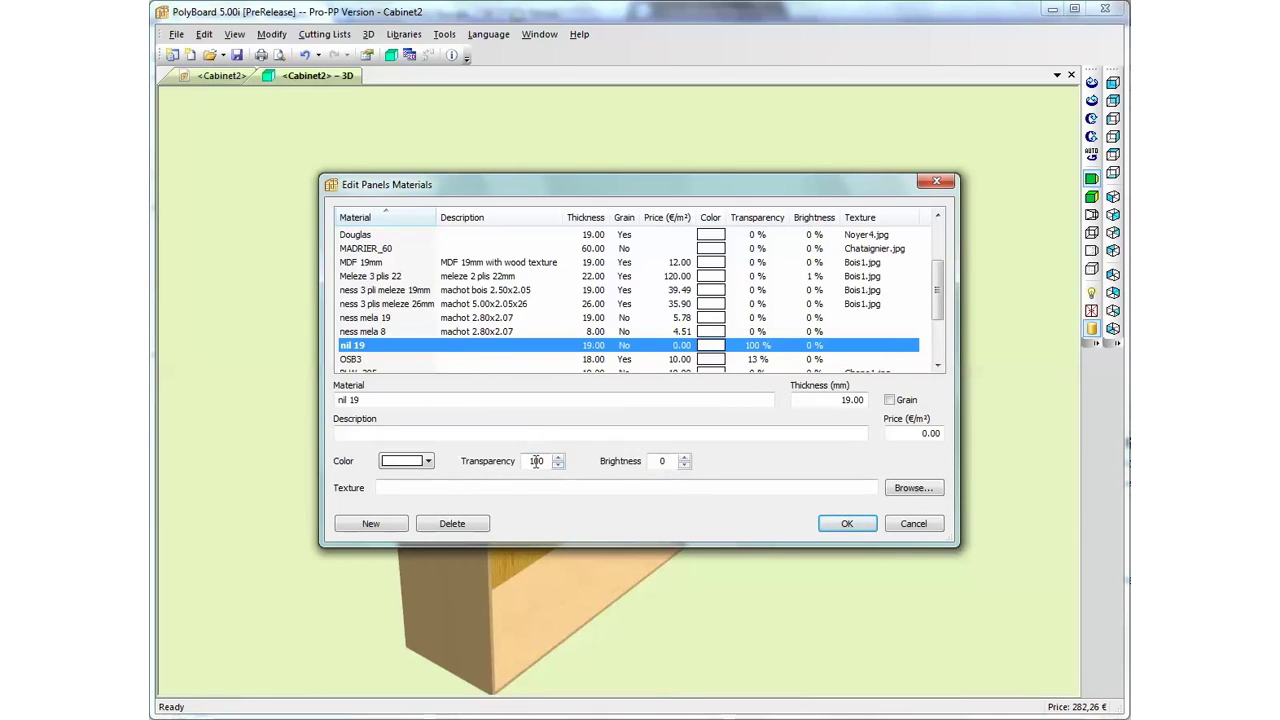
left_click(847, 523)
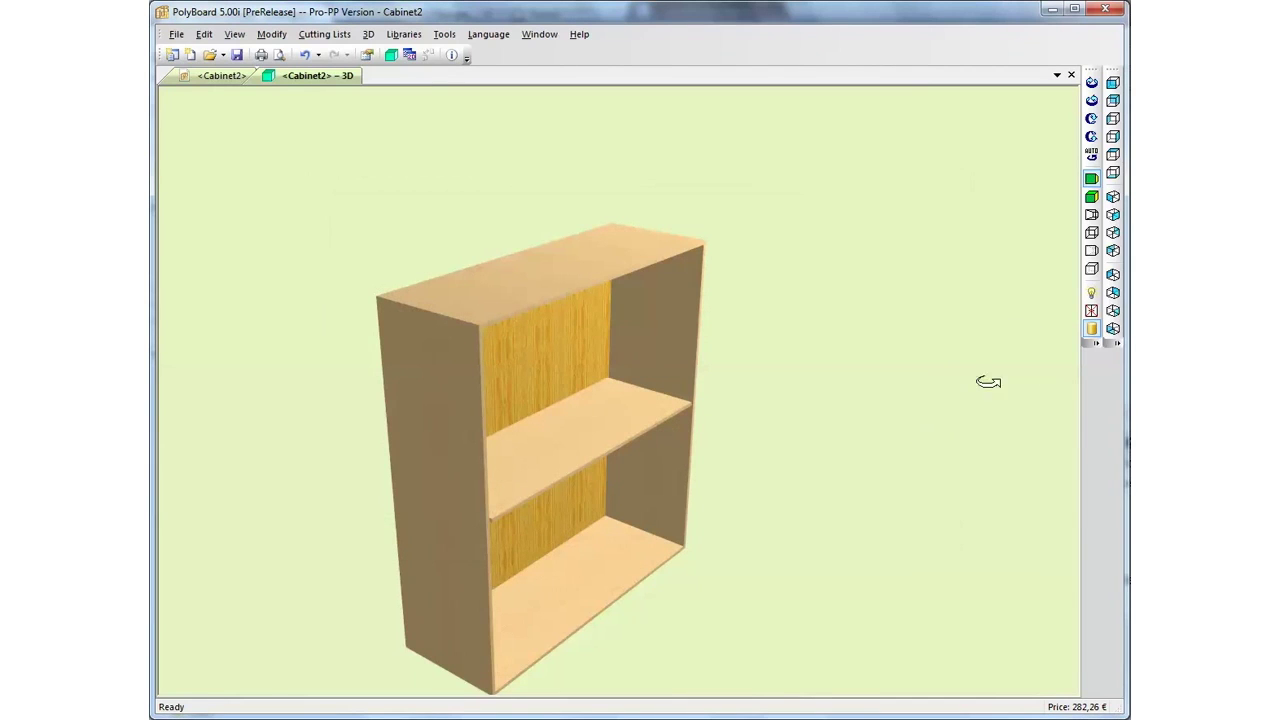
Step: Open and close the sliding shelf again in the rendered 3D view to examine its movement
left_click(1091, 311)
left_click(1091, 311)
left_click(1091, 311)
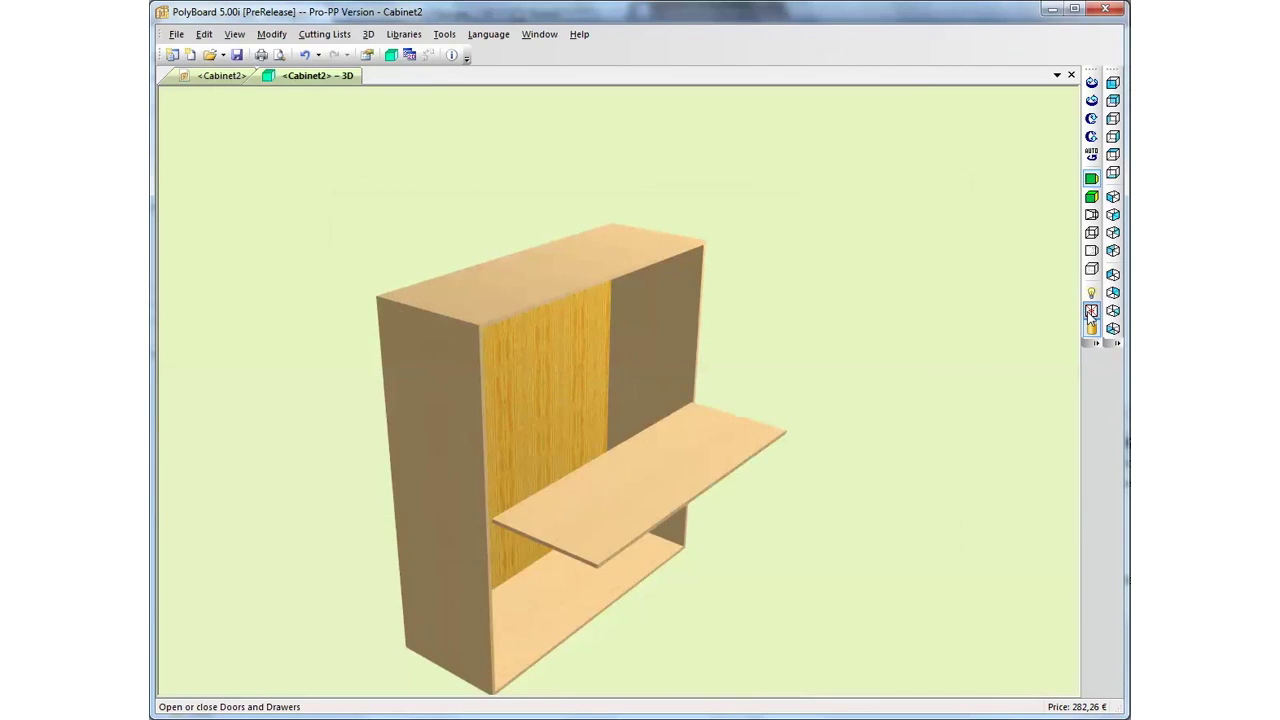
left_click(1091, 311)
left_click(1091, 311)
left_click(1091, 311)
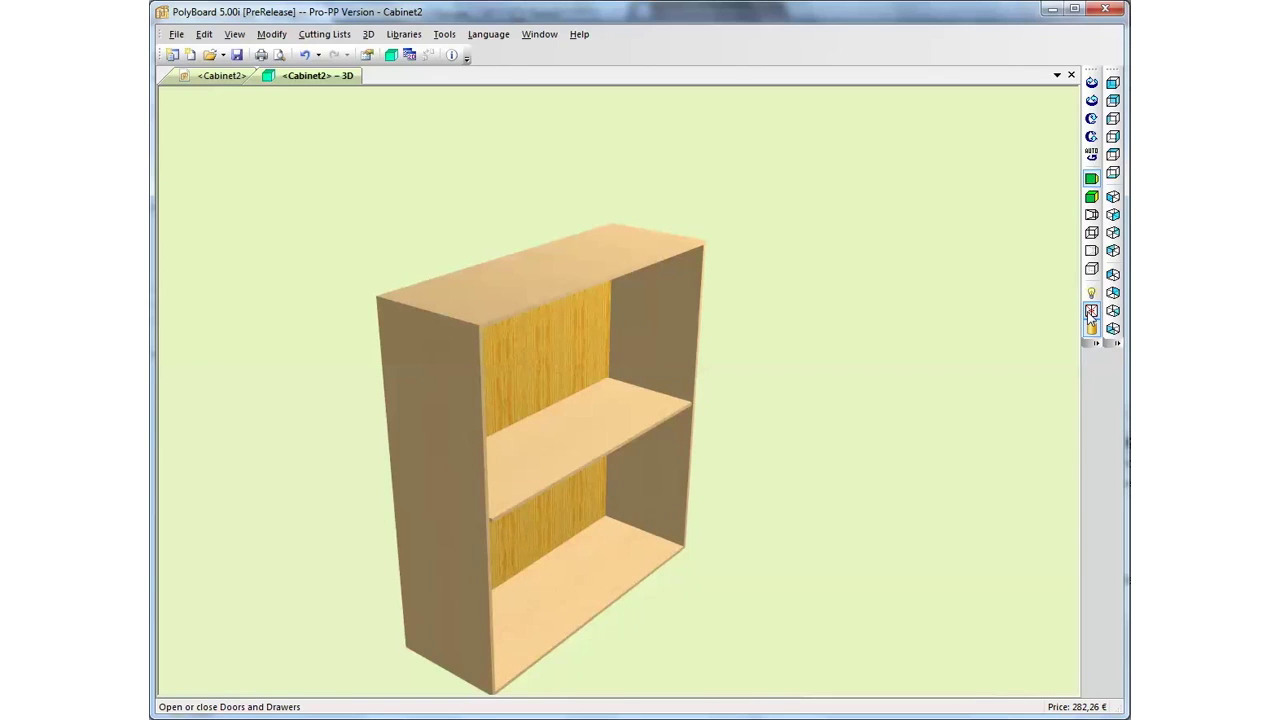